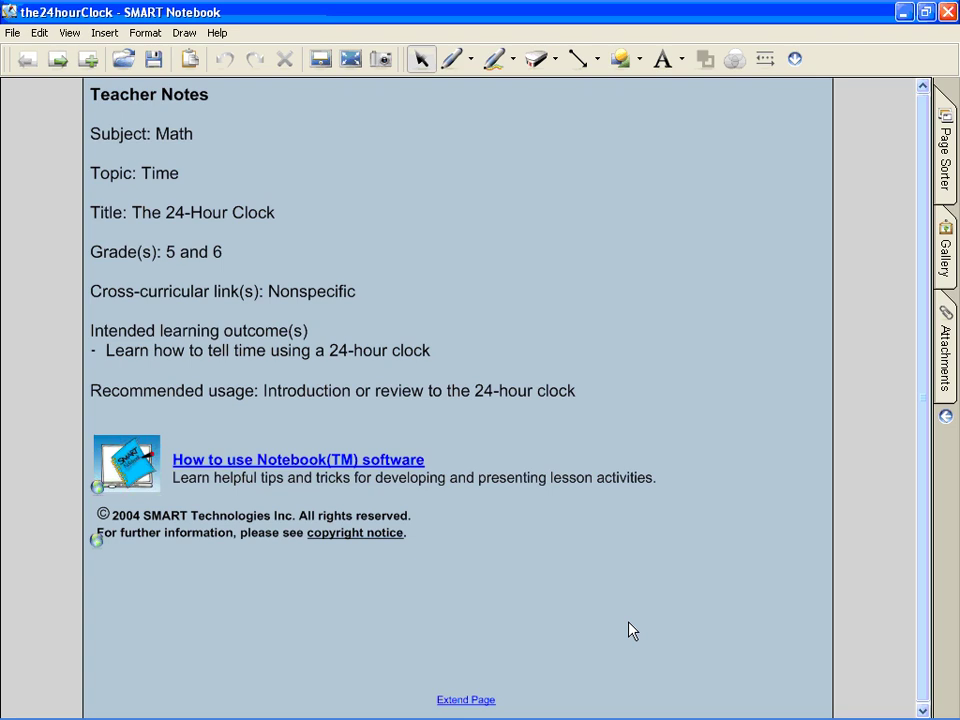
Step through lesson pages 3 to 7 in the Page Sorter, then return to page 3
click(944, 155)
click(864, 260)
click(866, 345)
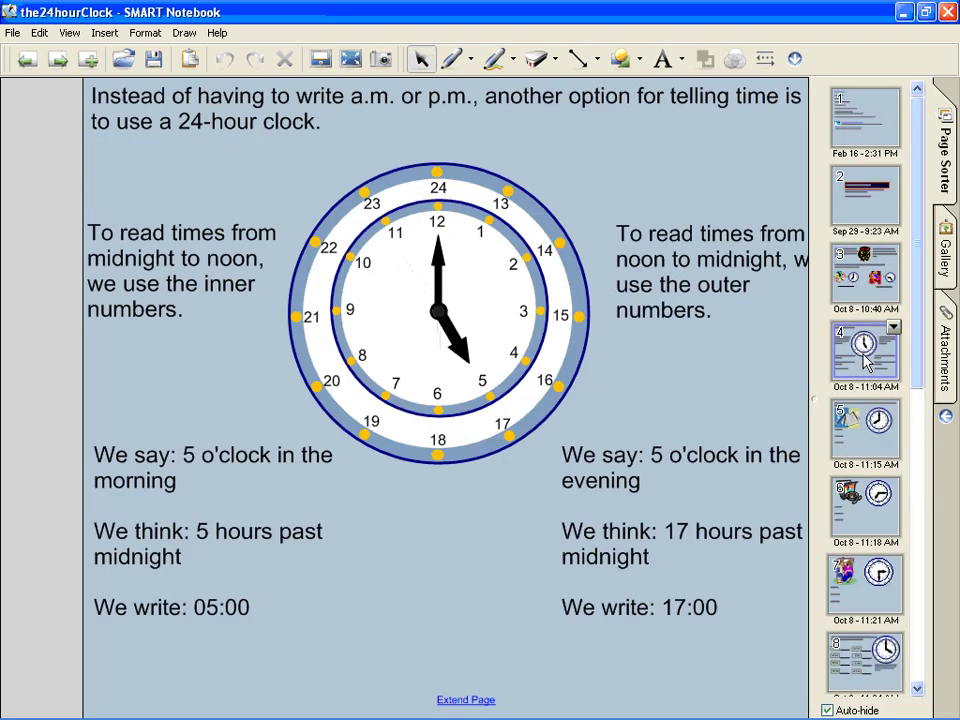
click(866, 432)
click(868, 500)
click(868, 588)
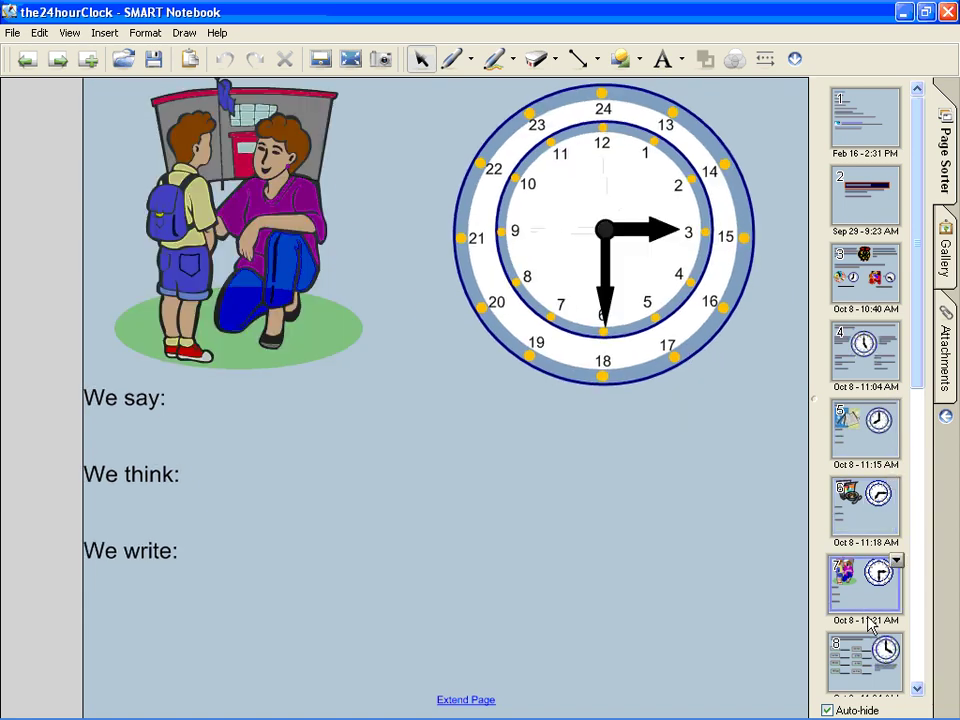
click(866, 262)
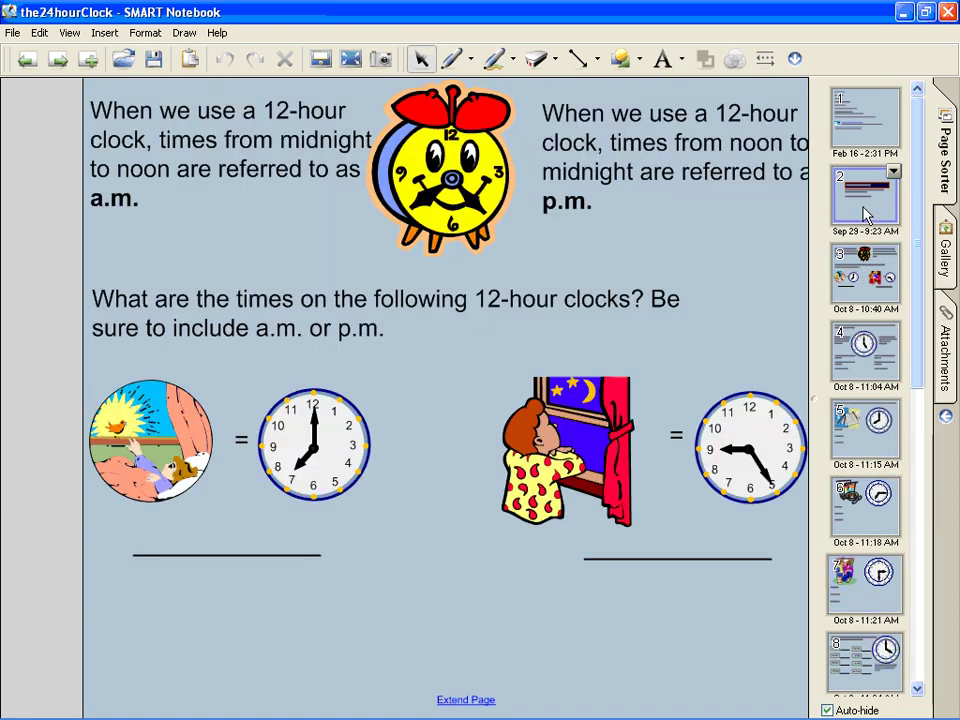
Revisit the title page and the 24-hour and tent clock pages 4 and 5, then go back to page 2
click(866, 215)
click(868, 378)
click(866, 458)
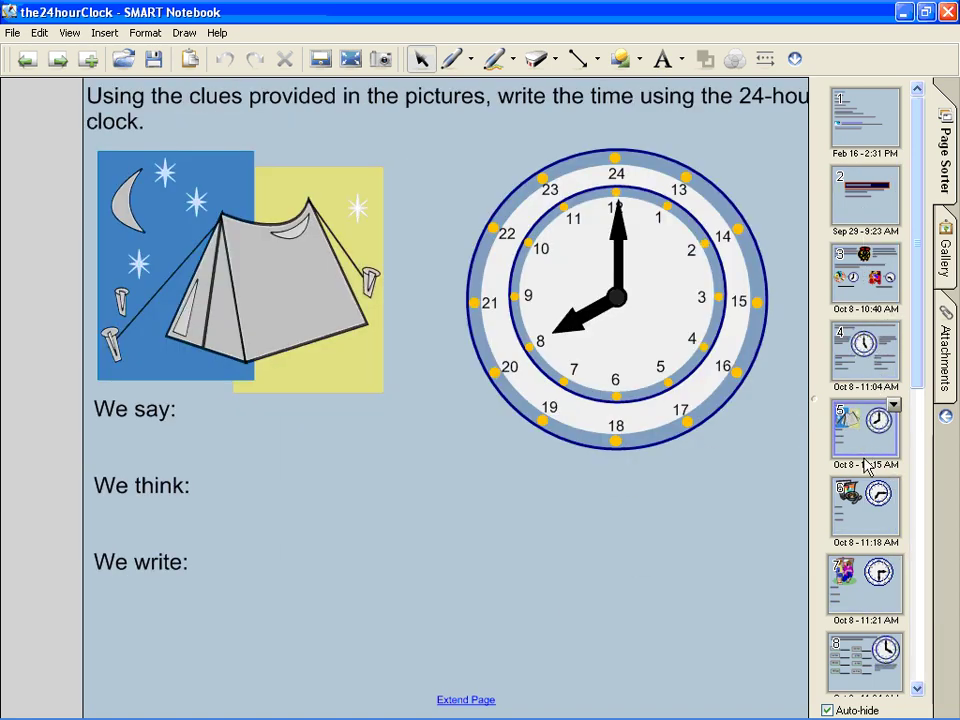
click(866, 350)
click(866, 272)
click(866, 195)
View the Teacher Notes page and briefly select its text box
click(868, 138)
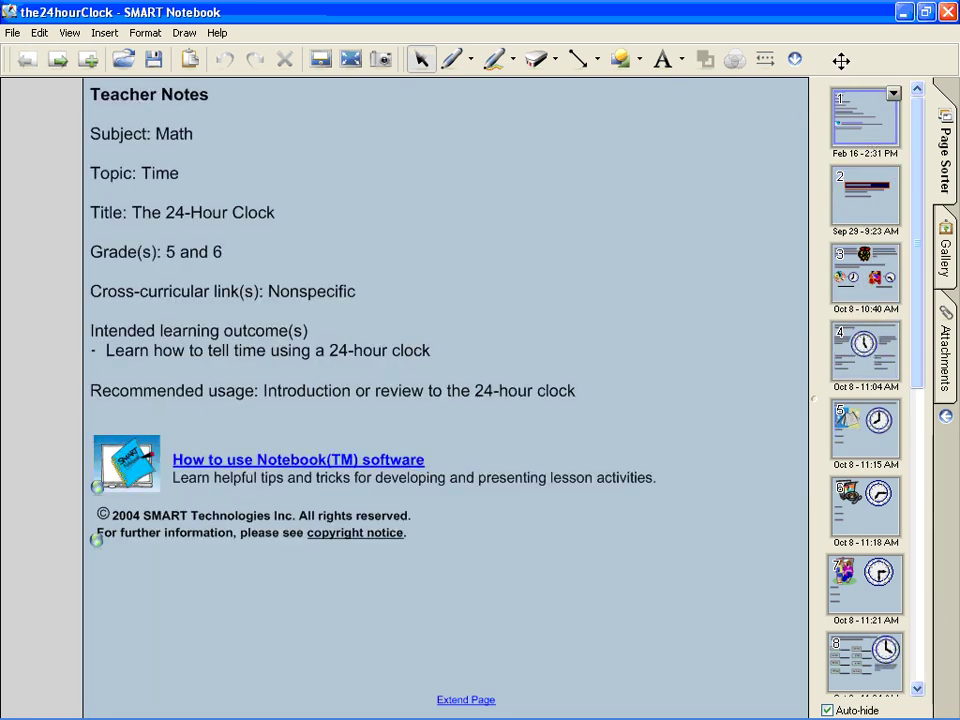
click(568, 233)
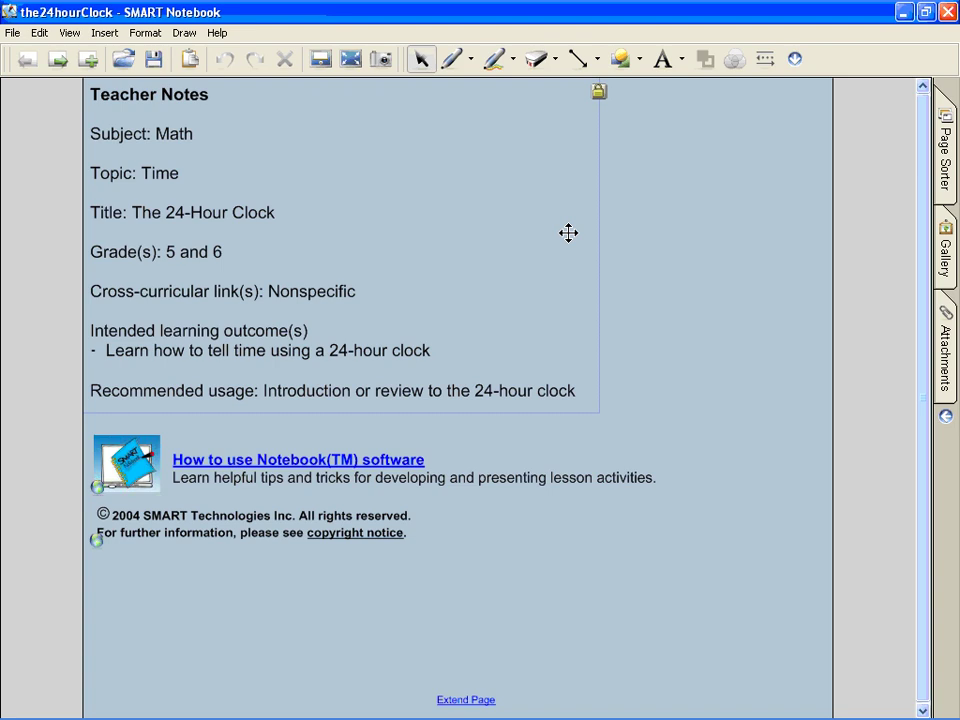
click(708, 287)
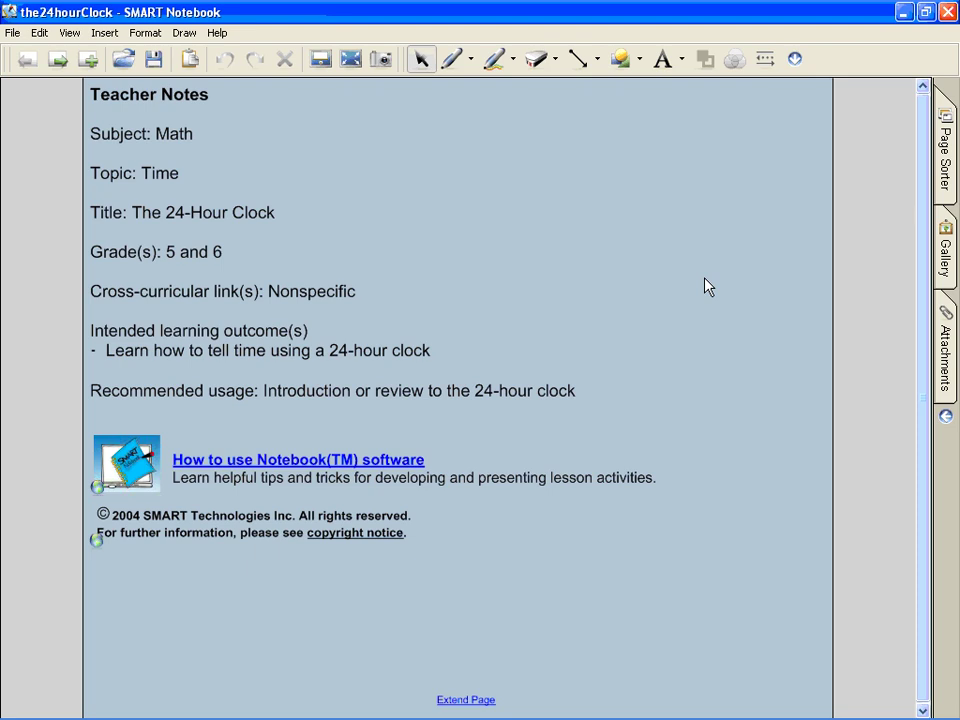
Browse pages 5, 6 and 7 again, then move on to page 11, the 2:00 clock task
click(944, 172)
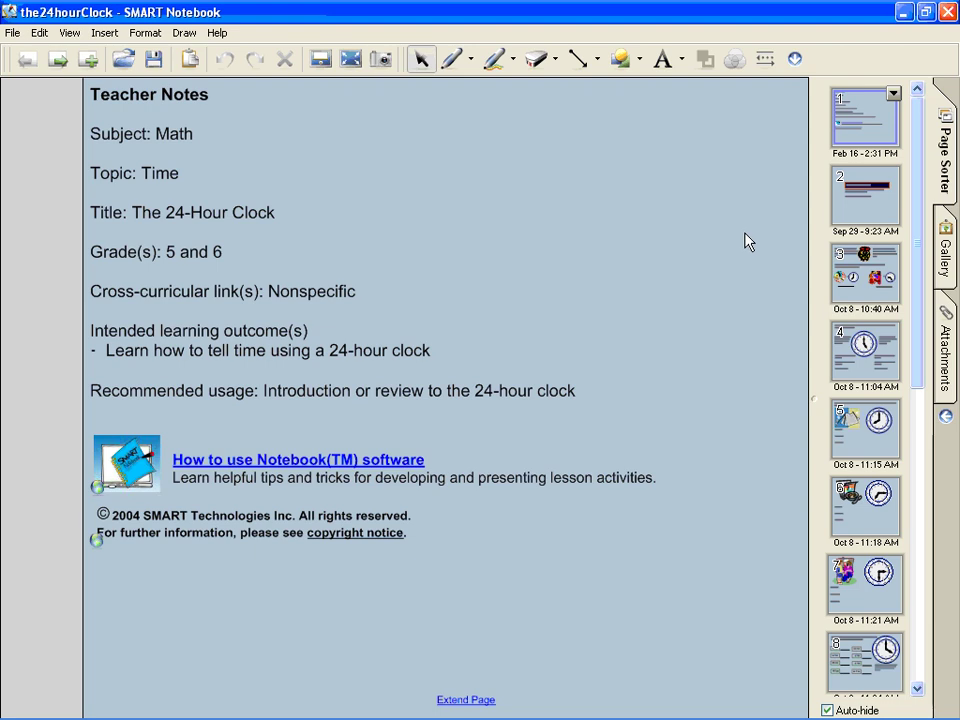
click(866, 448)
click(872, 480)
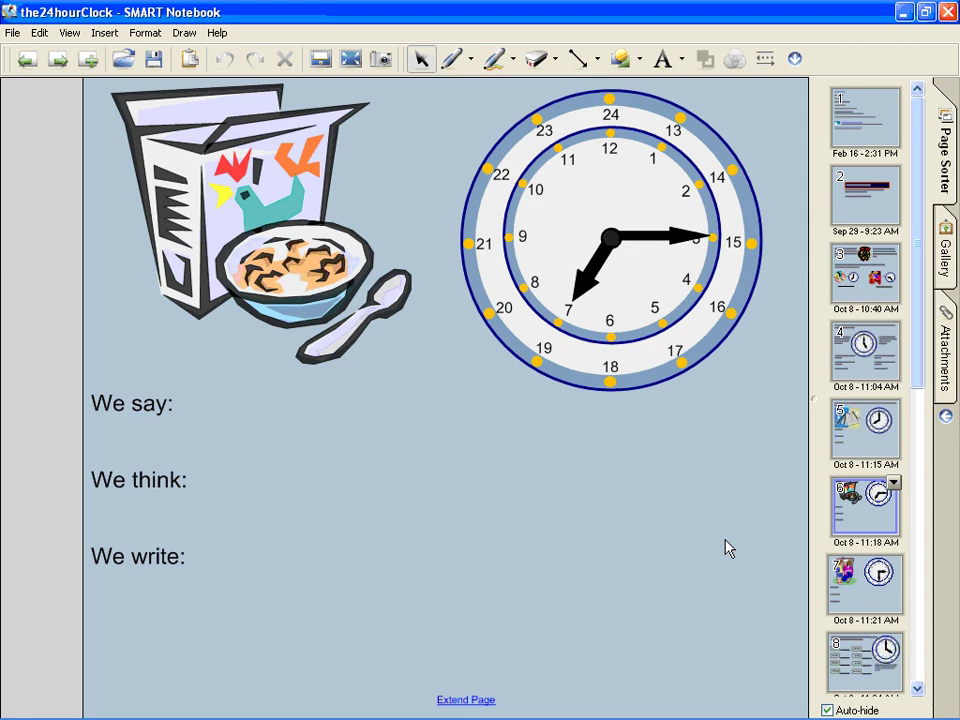
click(866, 585)
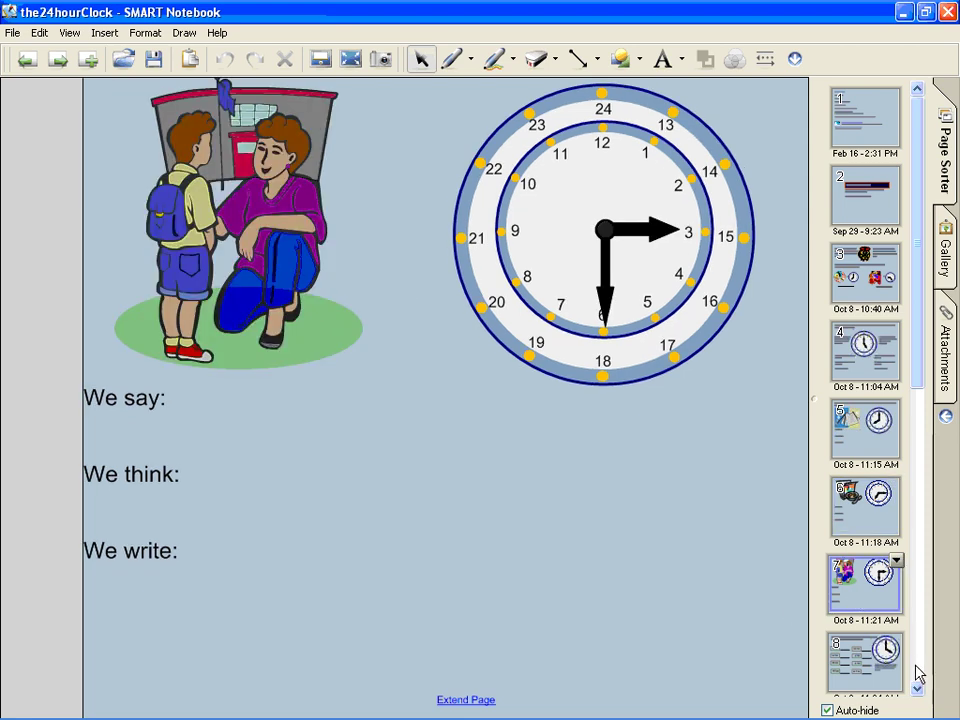
scroll(917, 670, down, 5)
click(865, 428)
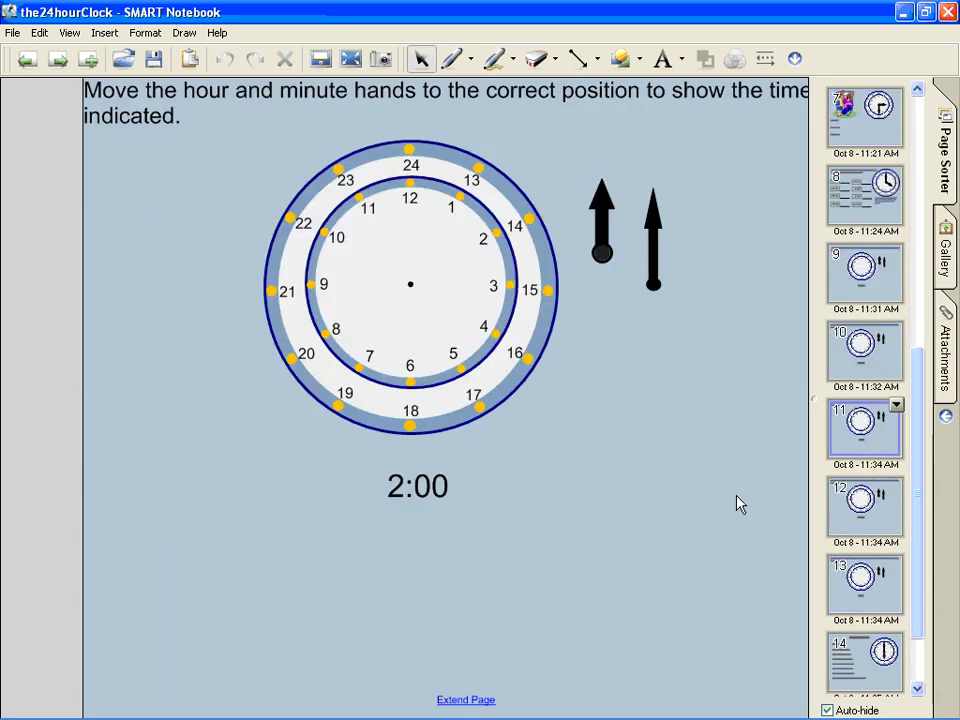
Place both hands on the clock centre and turn the hour hand to 2
drag(601, 251, 412, 288)
drag(654, 281, 396, 294)
click(421, 290)
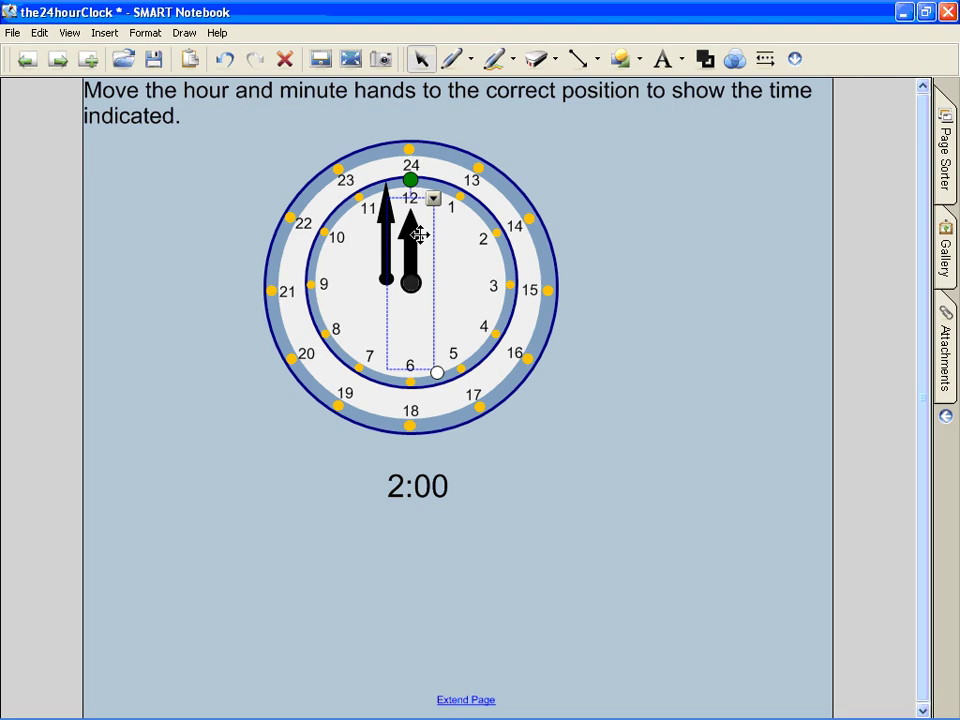
drag(411, 180, 493, 228)
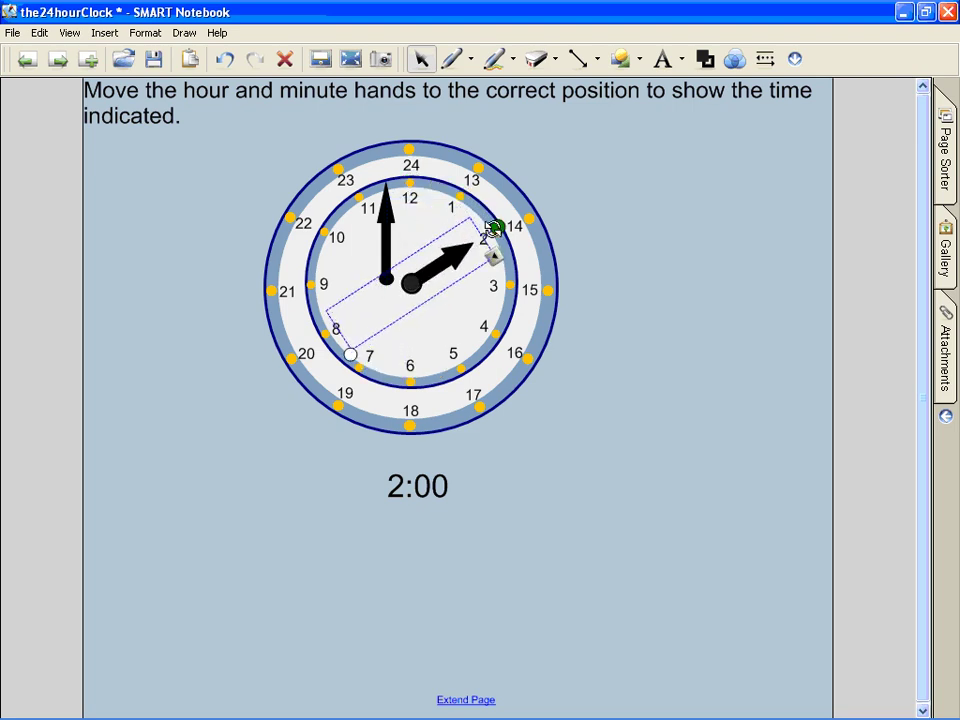
Realign the minute hand to point at 12, then return to page 7
drag(386, 208, 416, 237)
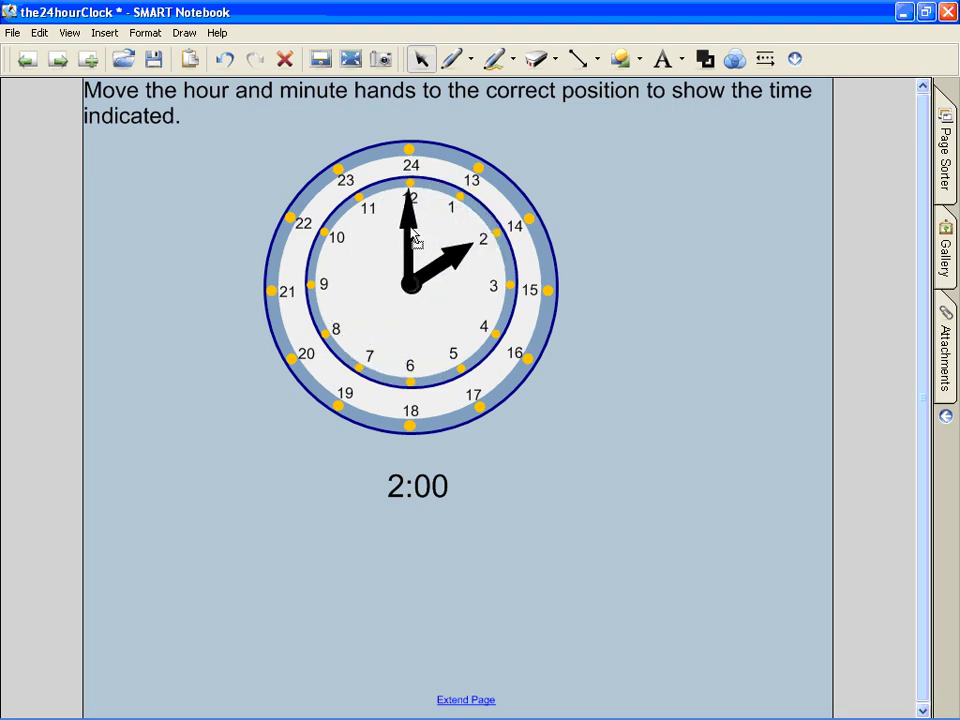
click(677, 268)
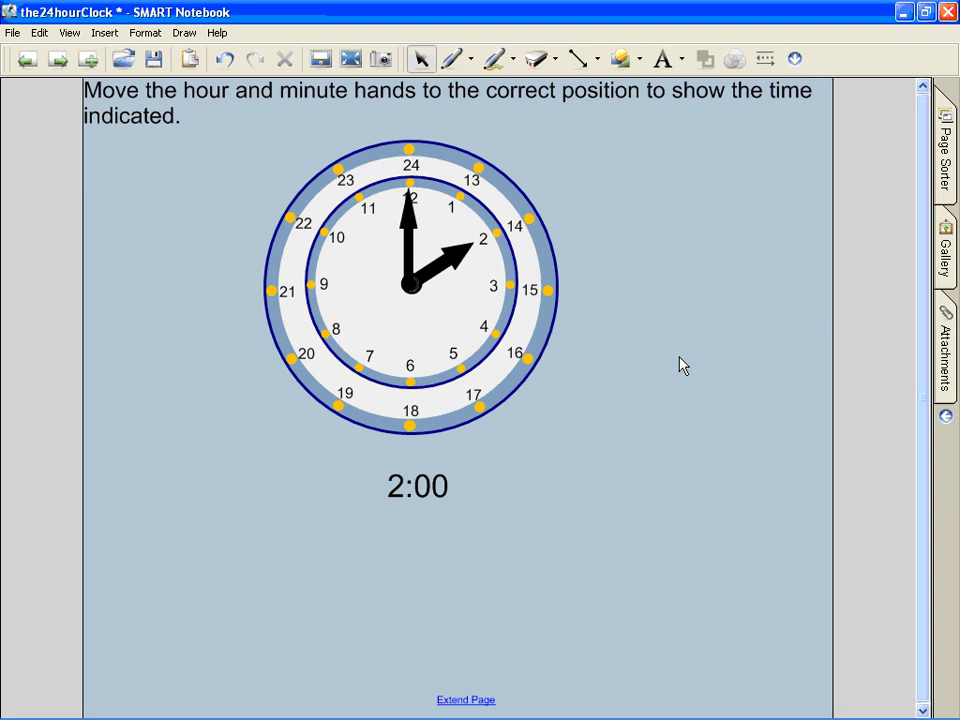
click(945, 155)
click(865, 148)
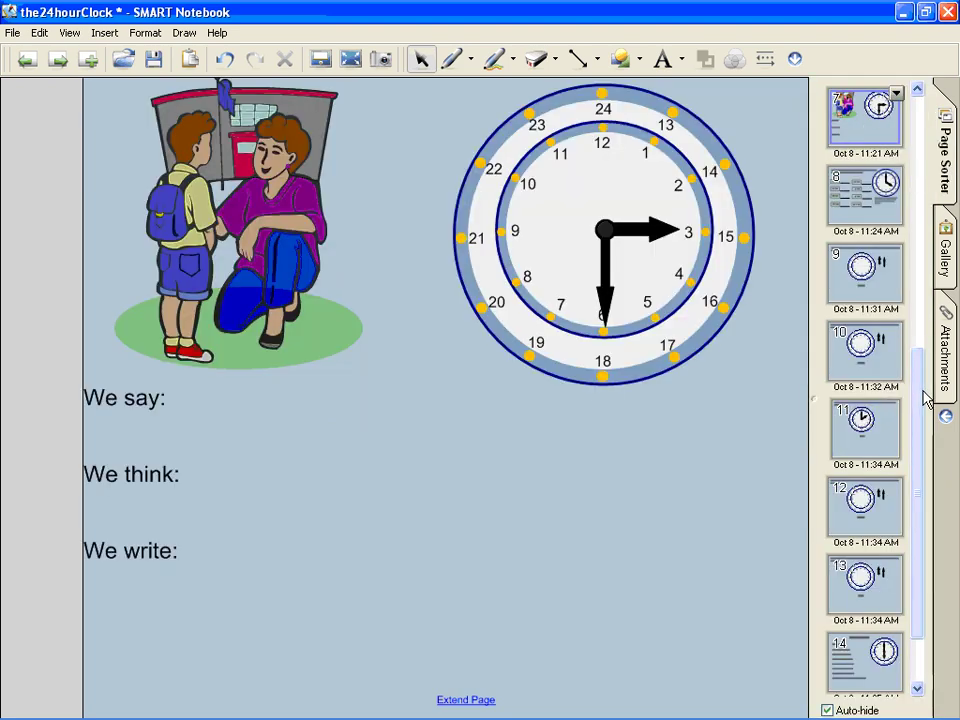
Return to the Teacher Notes page and show the File > Export submenu
drag(917, 392, 917, 140)
click(868, 125)
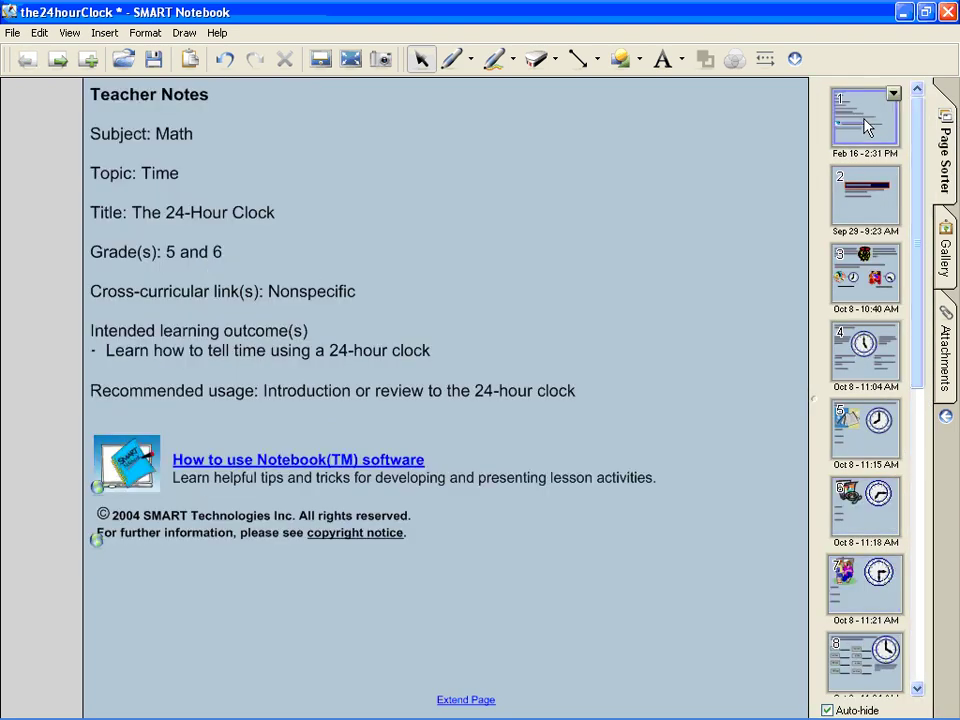
click(12, 33)
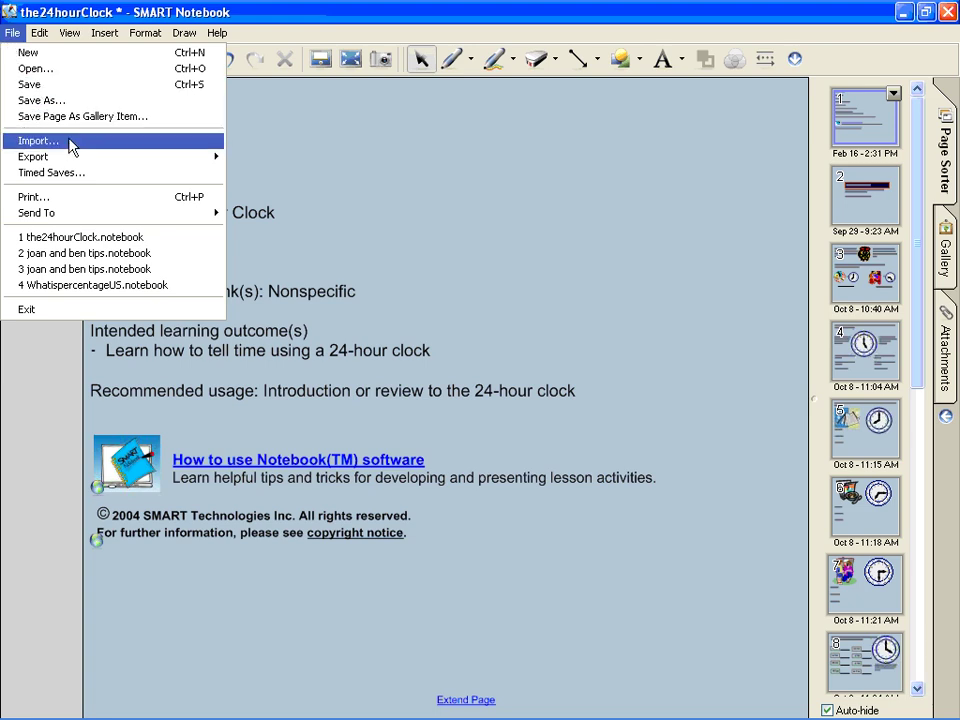
mouse_move(75, 158)
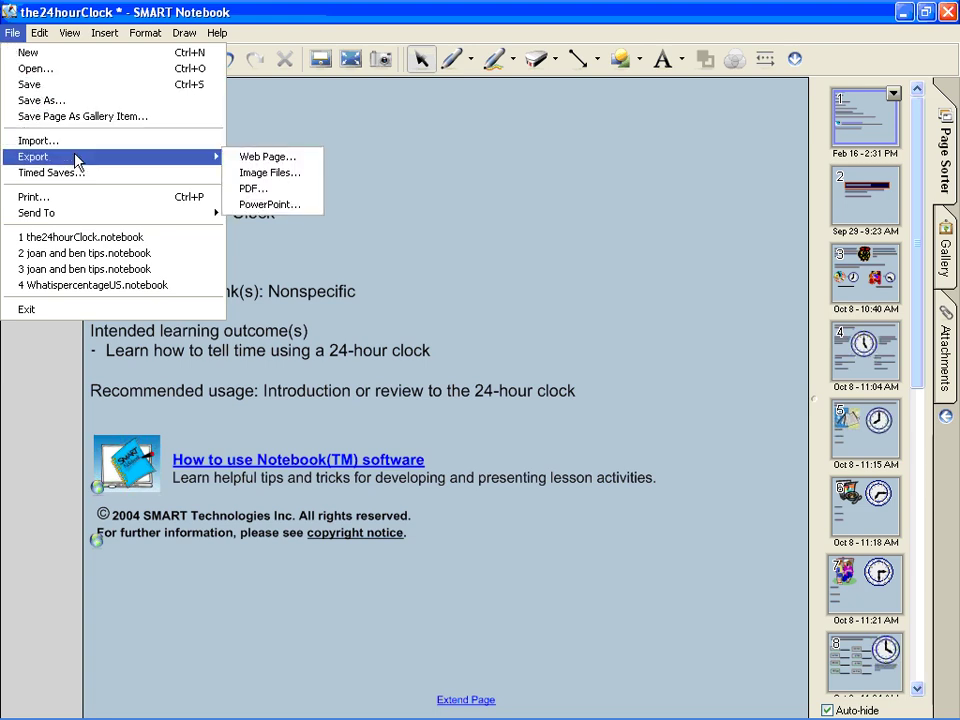
Save a PowerPoint export named the24hourClock into My Notebook Content
click(272, 205)
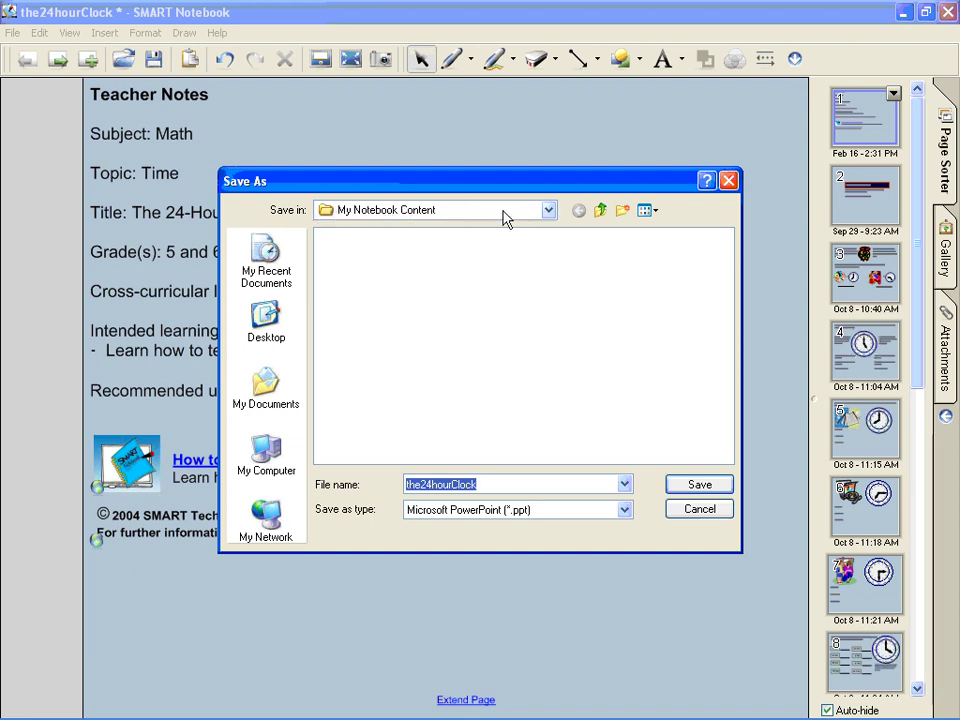
click(490, 485)
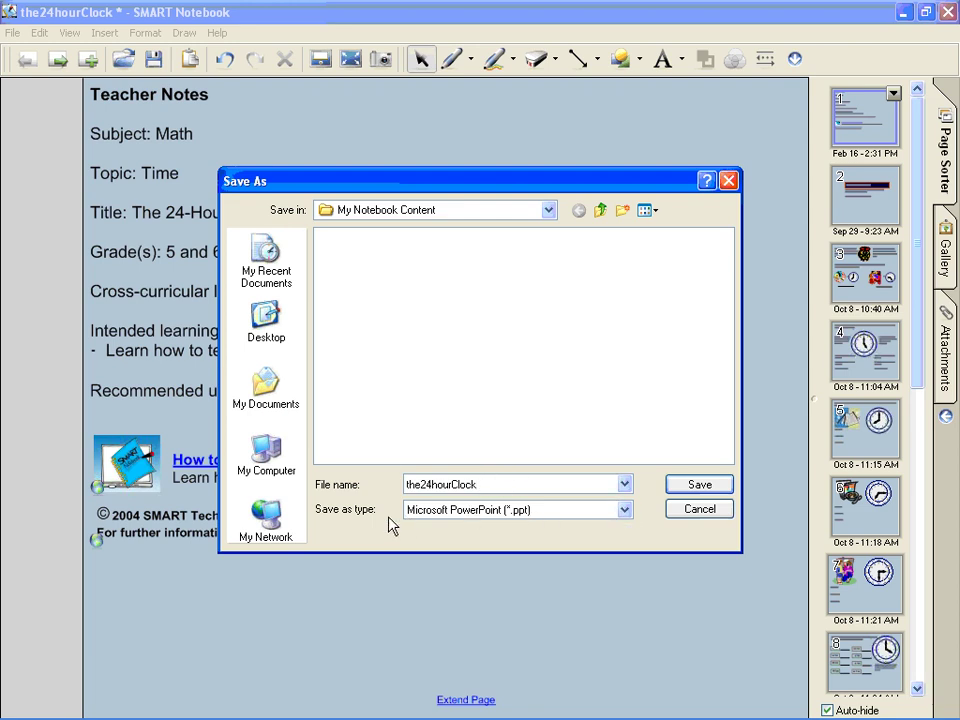
click(712, 502)
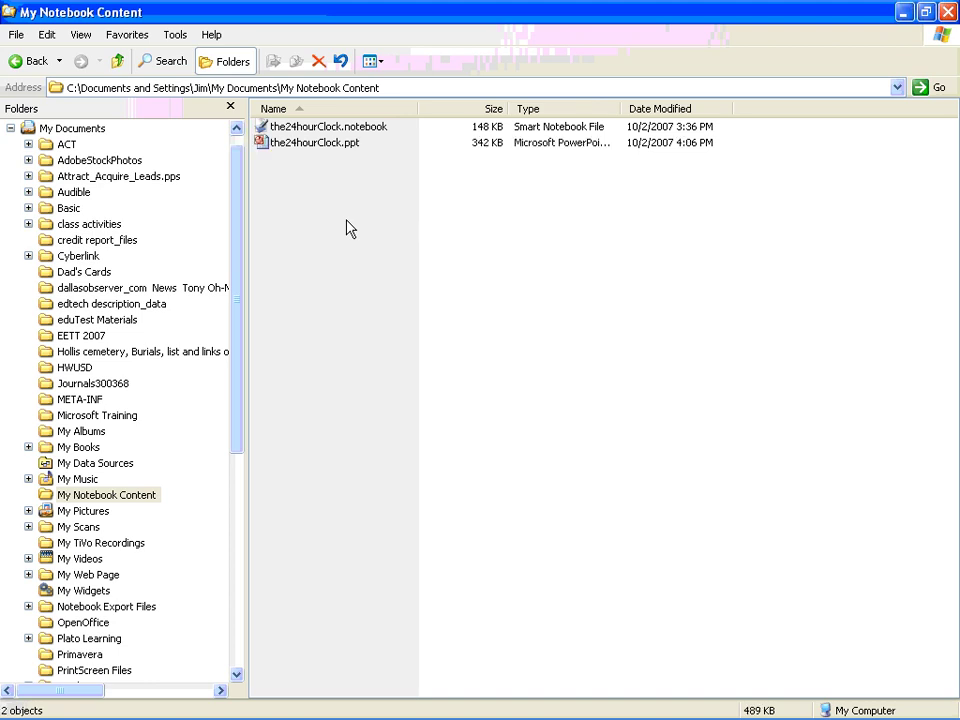
Select the24hourClock.ppt in My Notebook Content and bring up its context menu
click(317, 146)
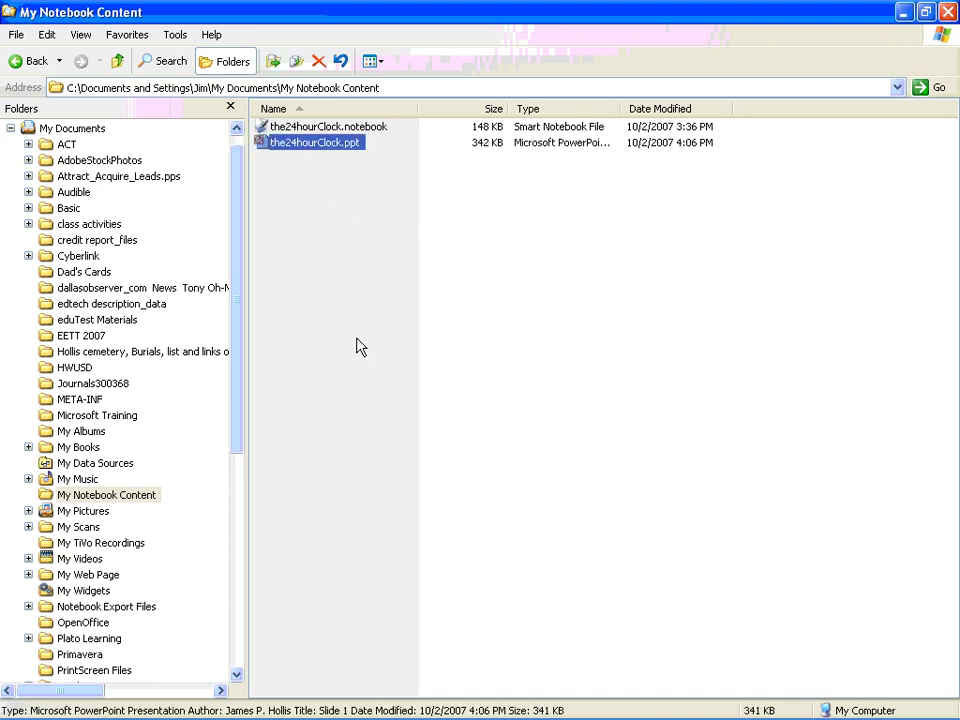
right_click(354, 147)
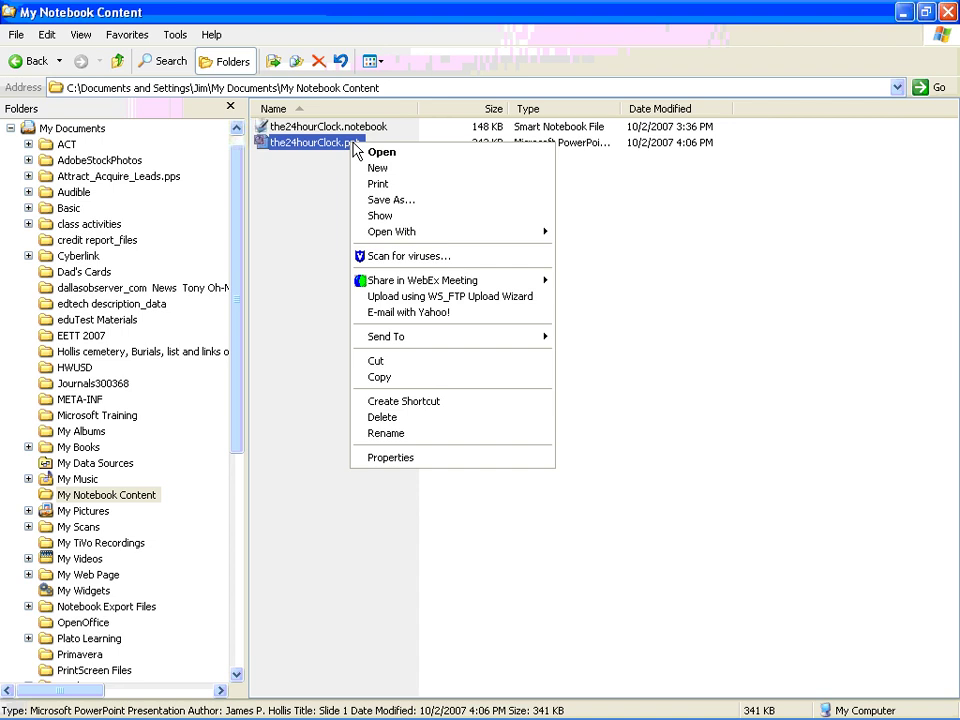
Open the24hourClock.ppt in a maximised PowerPoint and start the slide show from slide 1
click(378, 153)
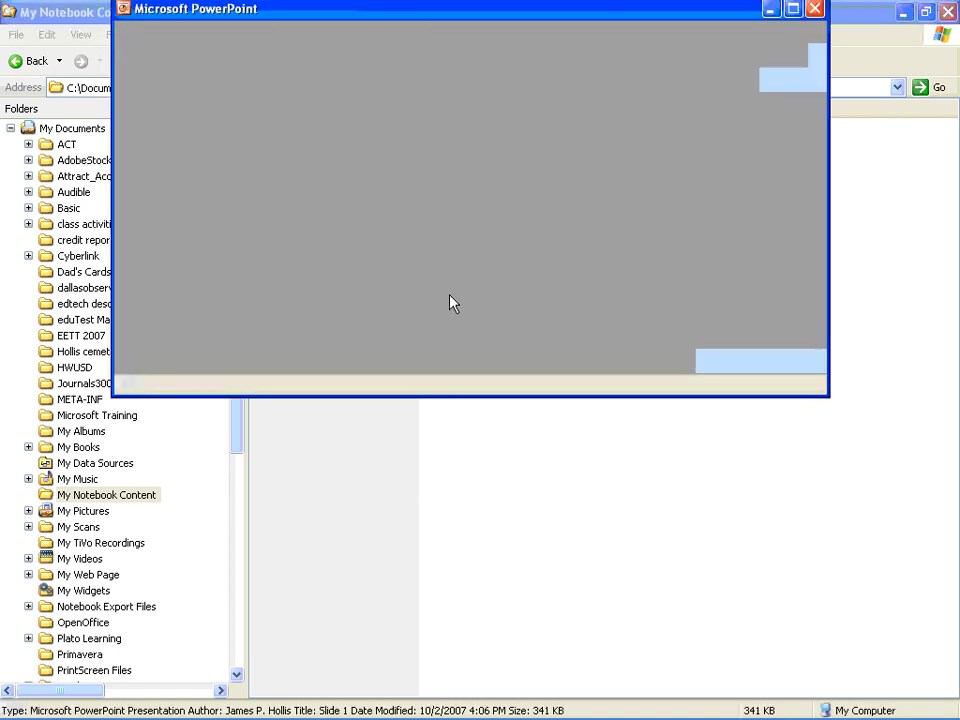
click(793, 10)
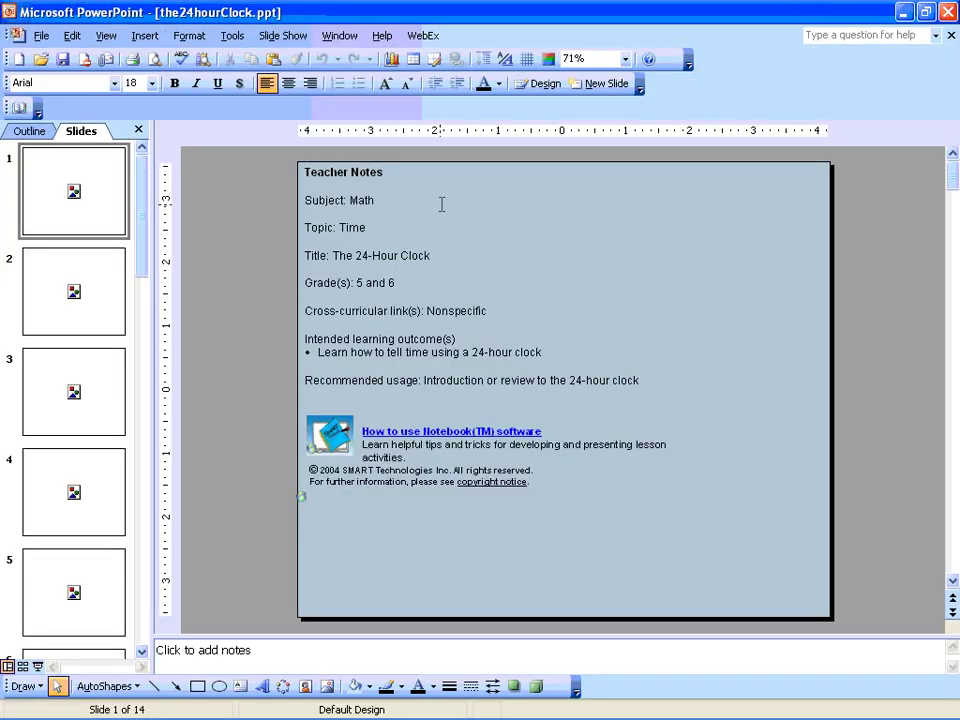
click(79, 214)
key(F5)
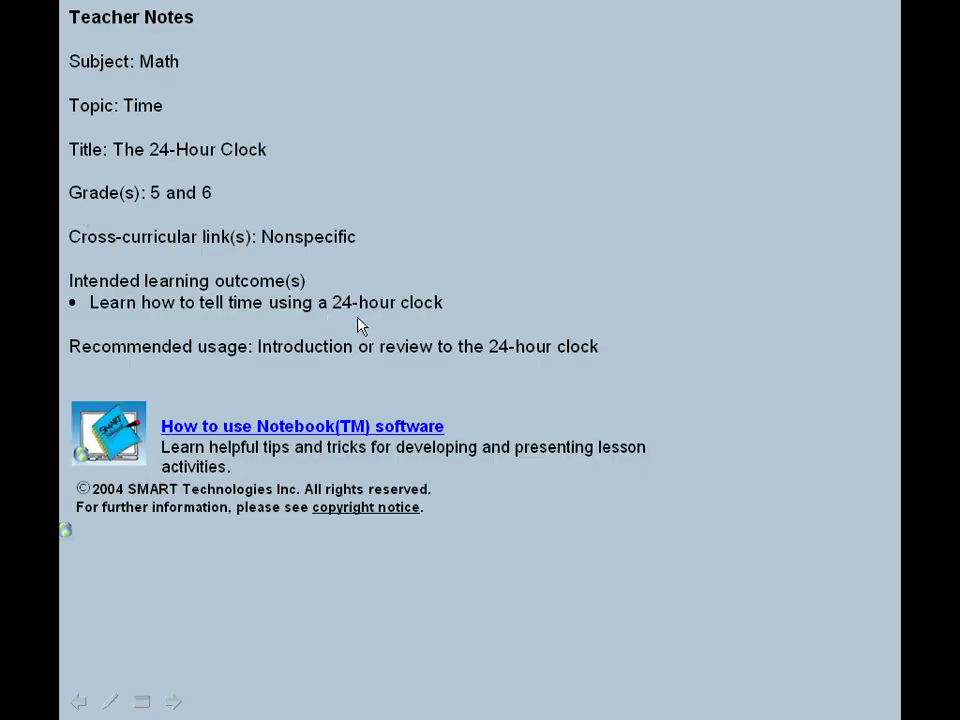
Advance the slide show to the clock-hands slides, then return to SMART Notebook
key(Page_Down)
key(Page_Down)
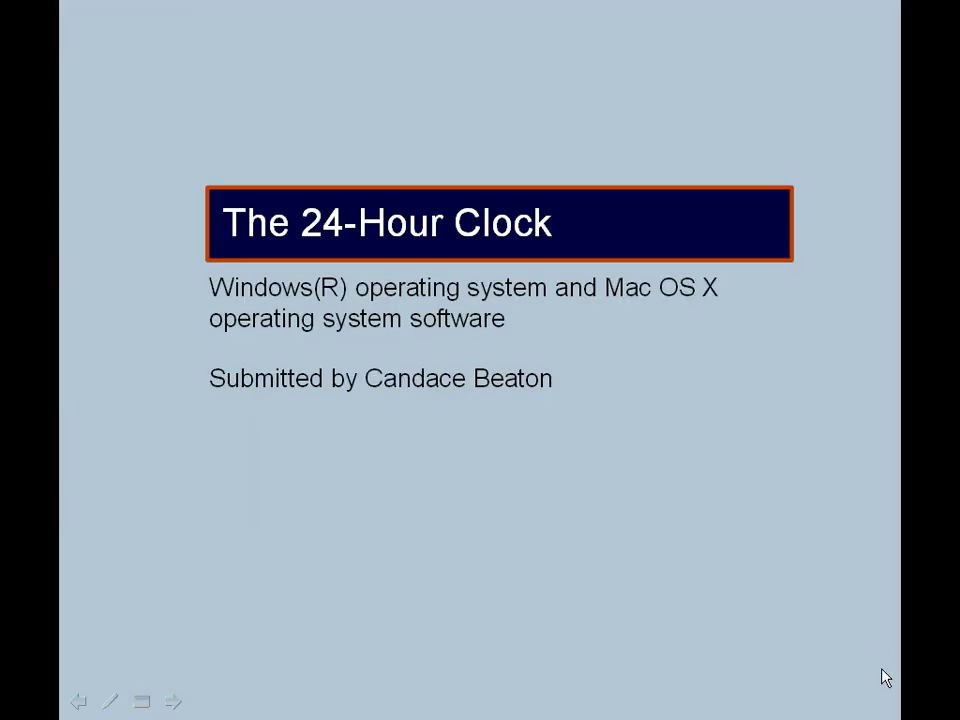
key(Page_Down)
key(Page_Down)
key(Page_Down)
key(Page_Down)
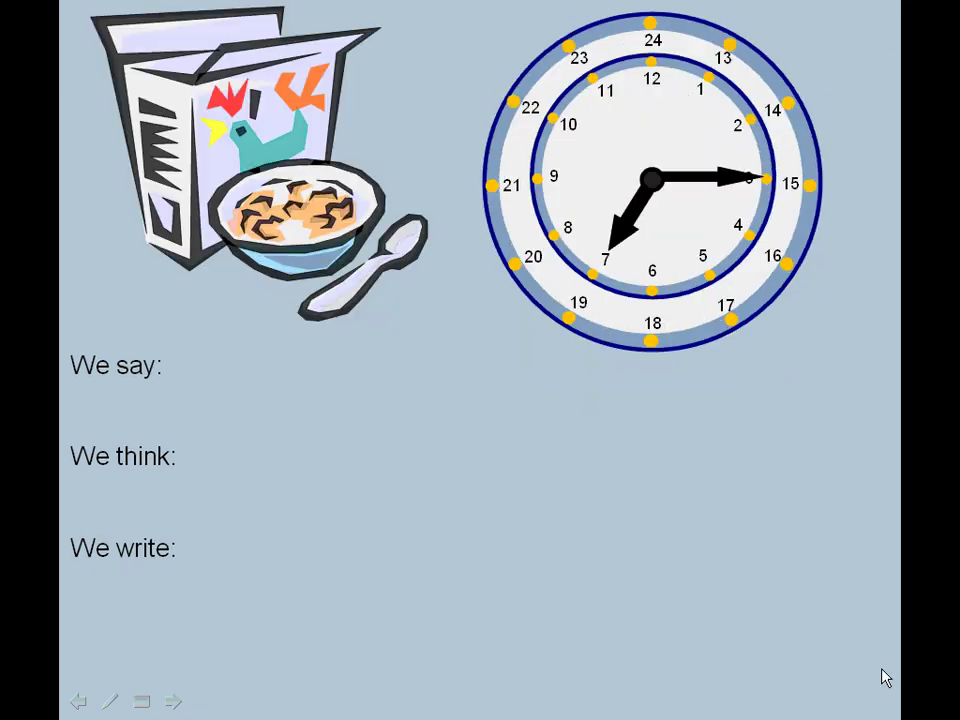
key(Page_Down)
key(Page_Down)
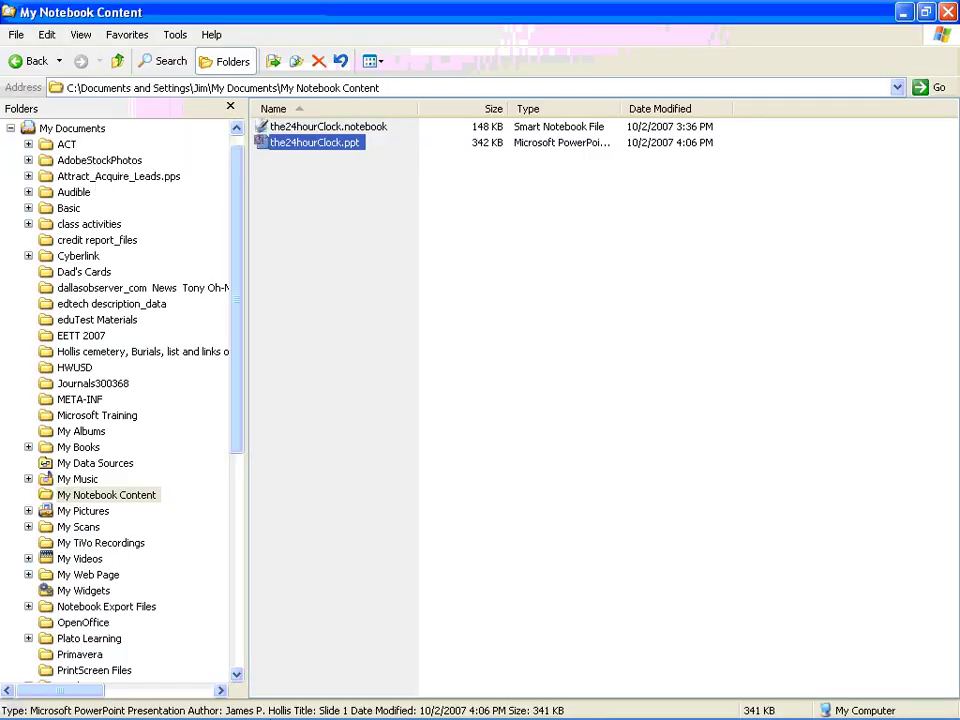
click(332, 703)
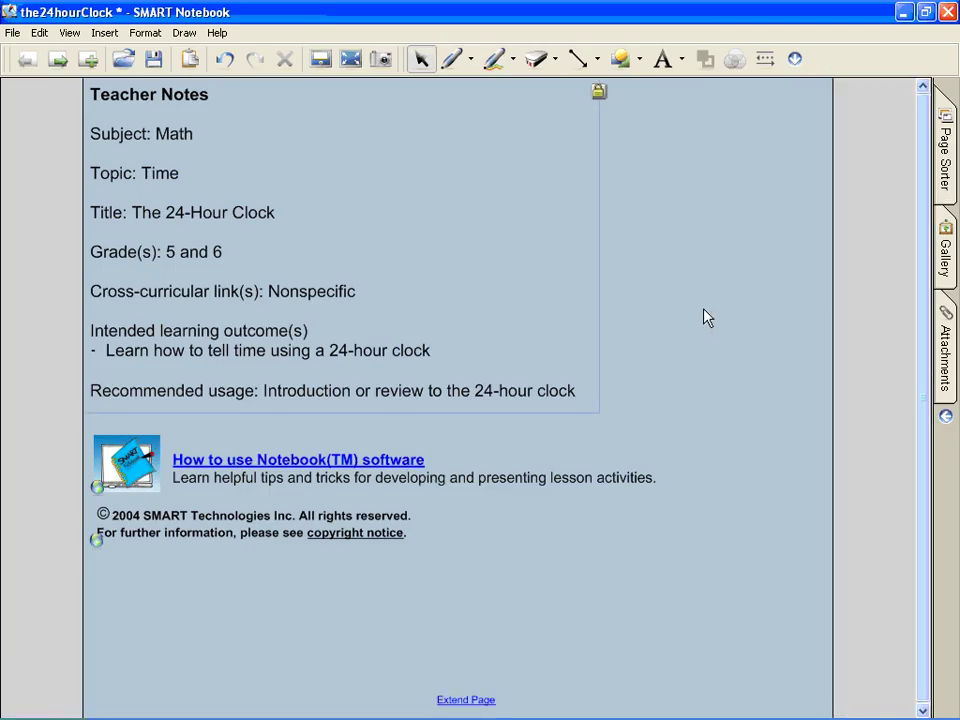
click(12, 32)
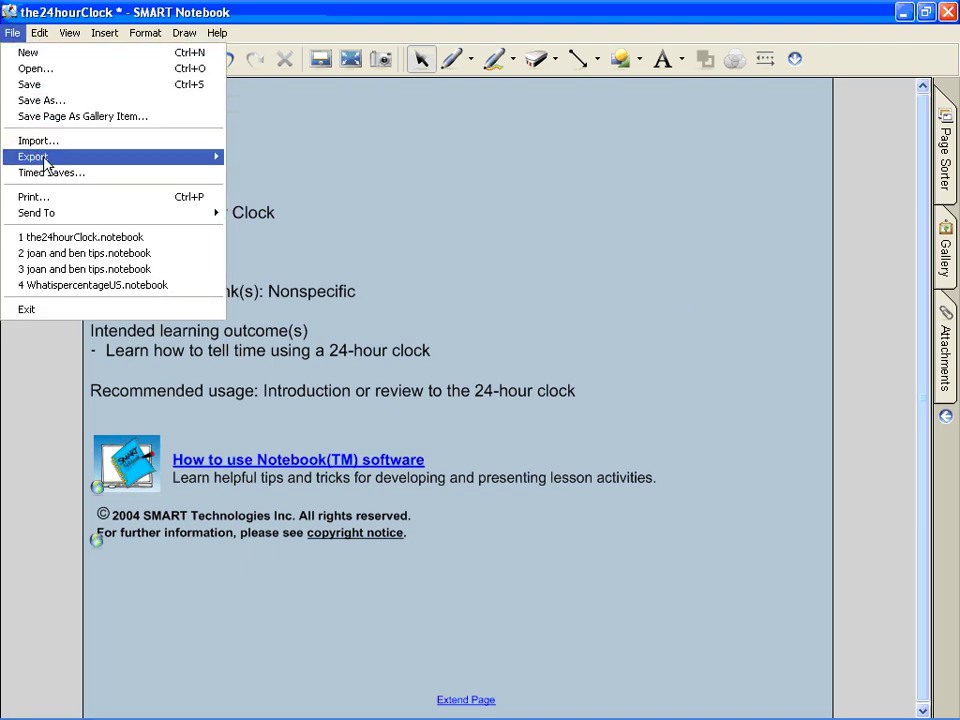
Start a PDF export, switch from Handouts to Full Page, and set landscape pages
mouse_move(45, 158)
click(299, 191)
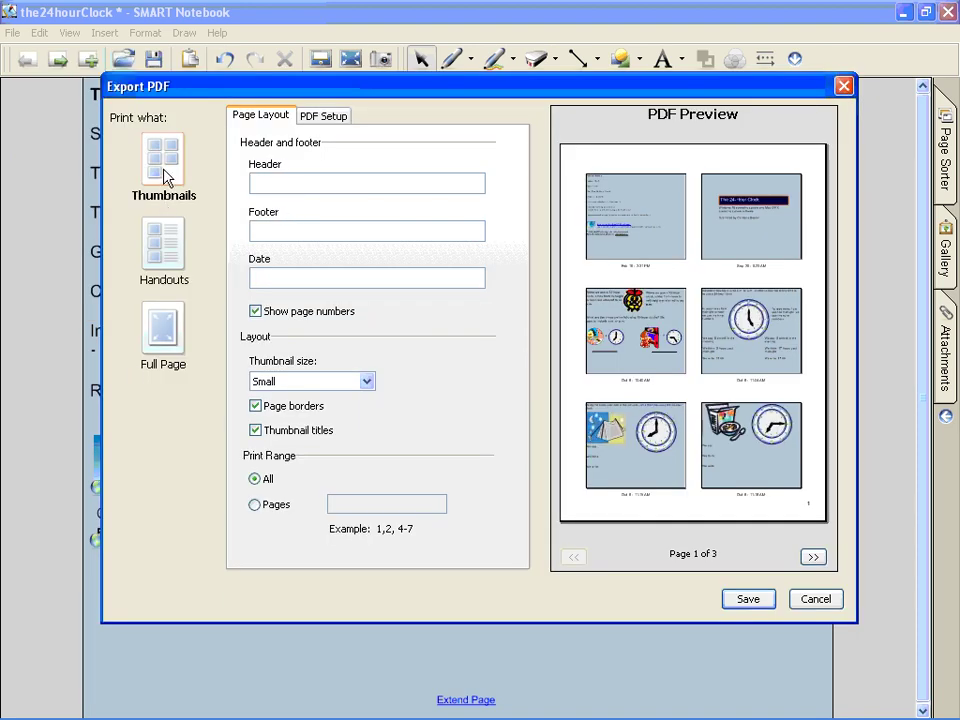
click(163, 258)
click(161, 335)
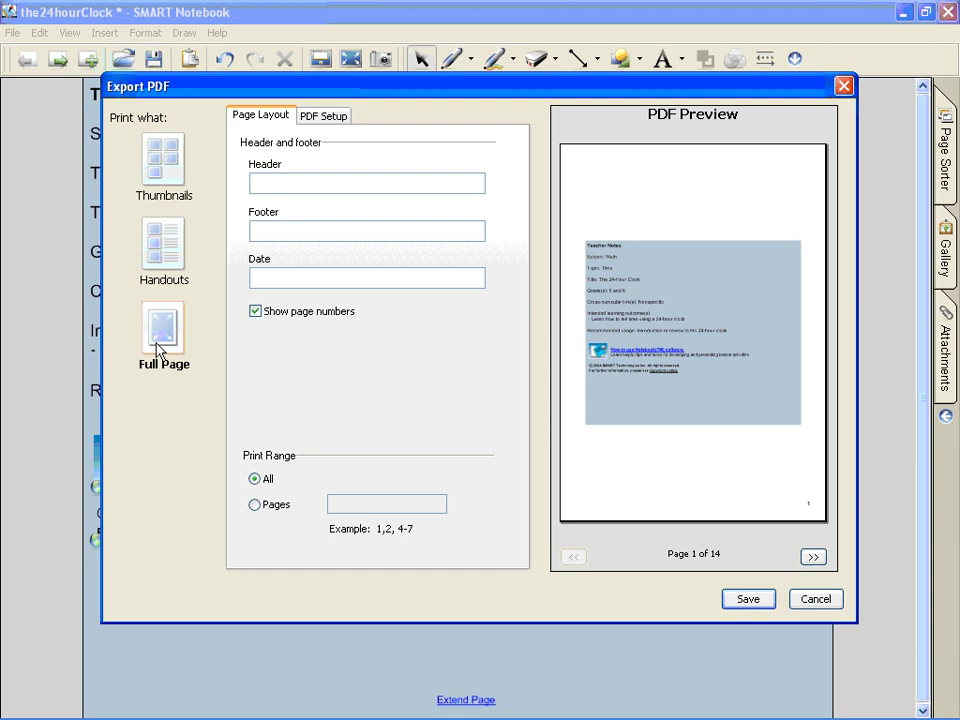
click(328, 117)
click(260, 164)
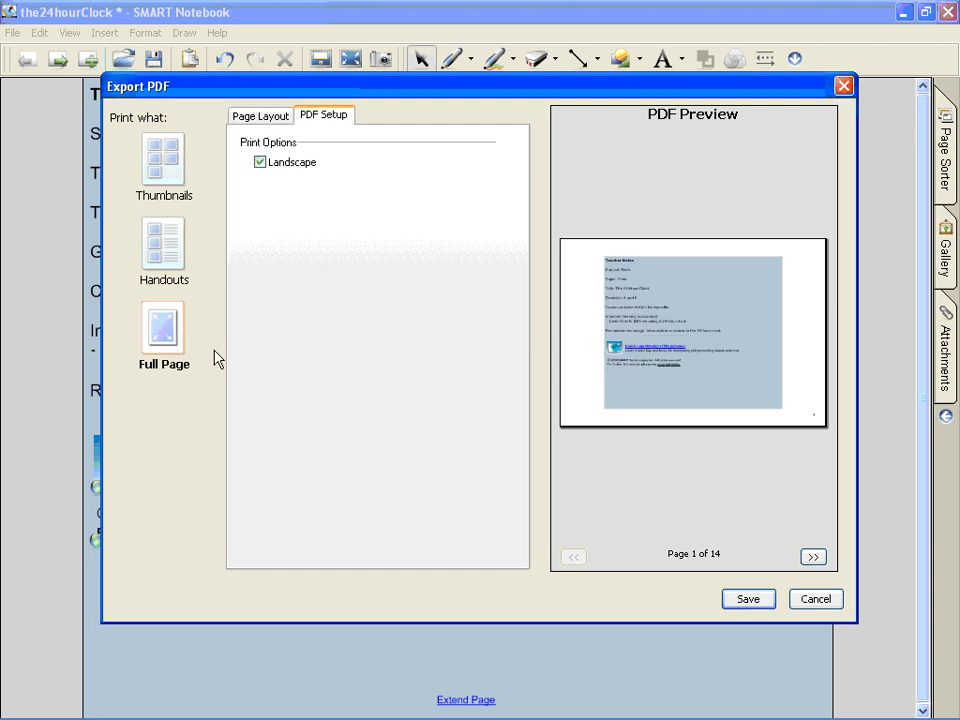
Compare the Handouts layout again, settle on Full Page, and continue to saving
click(170, 243)
click(259, 119)
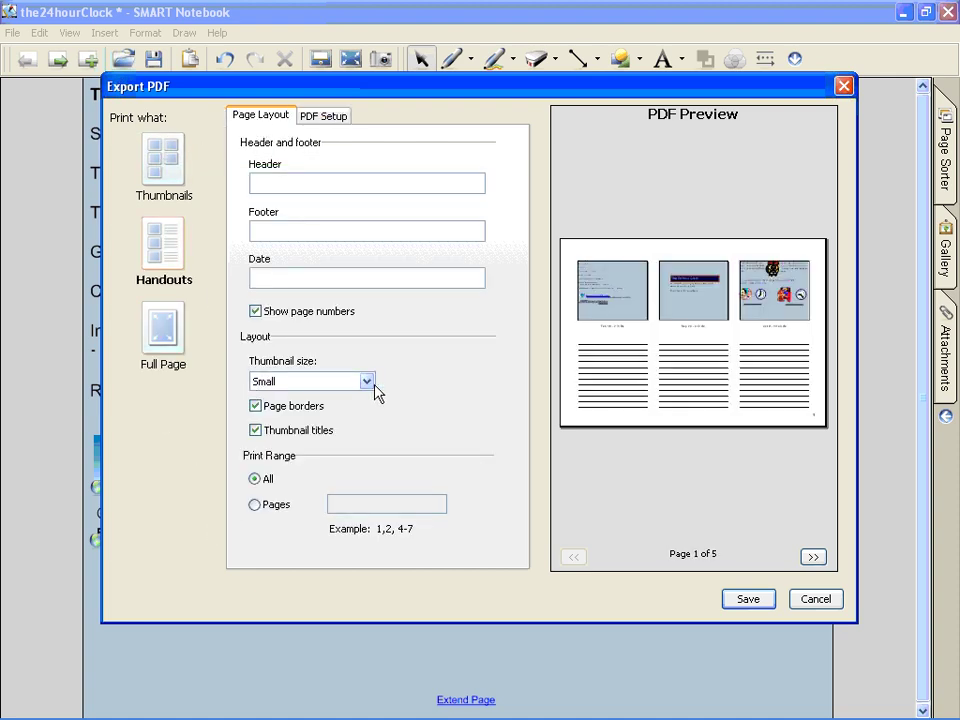
click(170, 335)
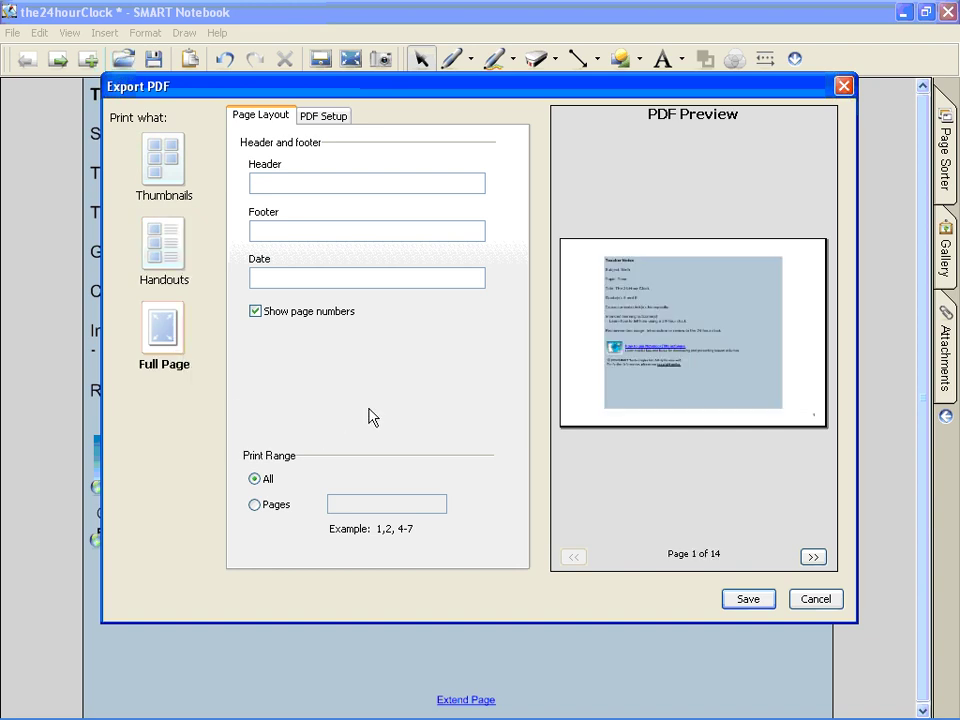
click(757, 602)
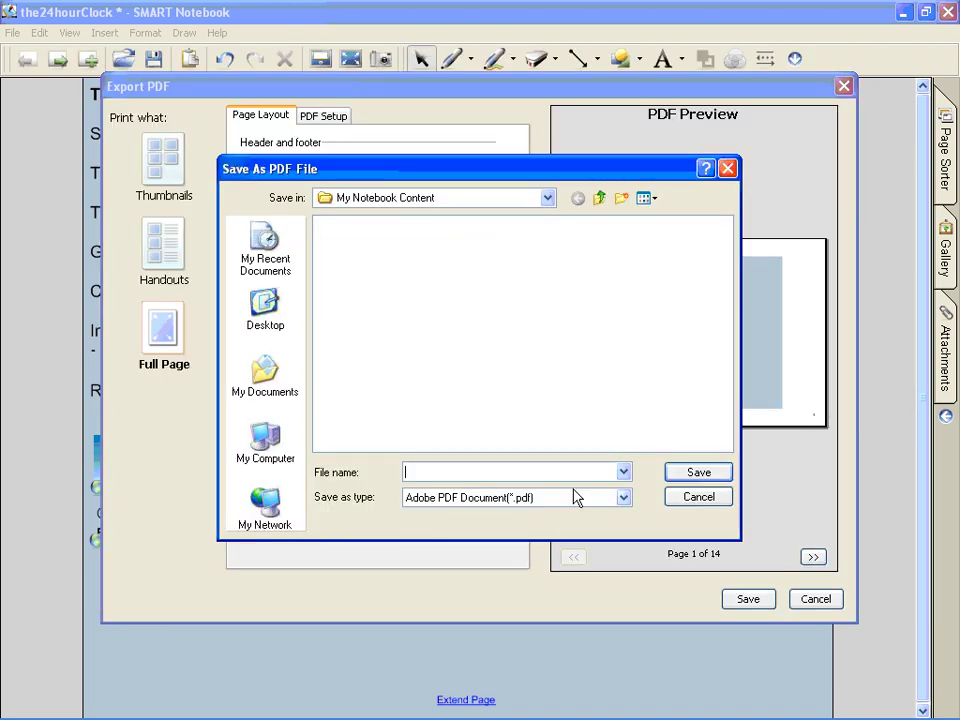
Save the PDF as 24hourclock and bring the My Notebook Content folder forward
text(24hourclock)
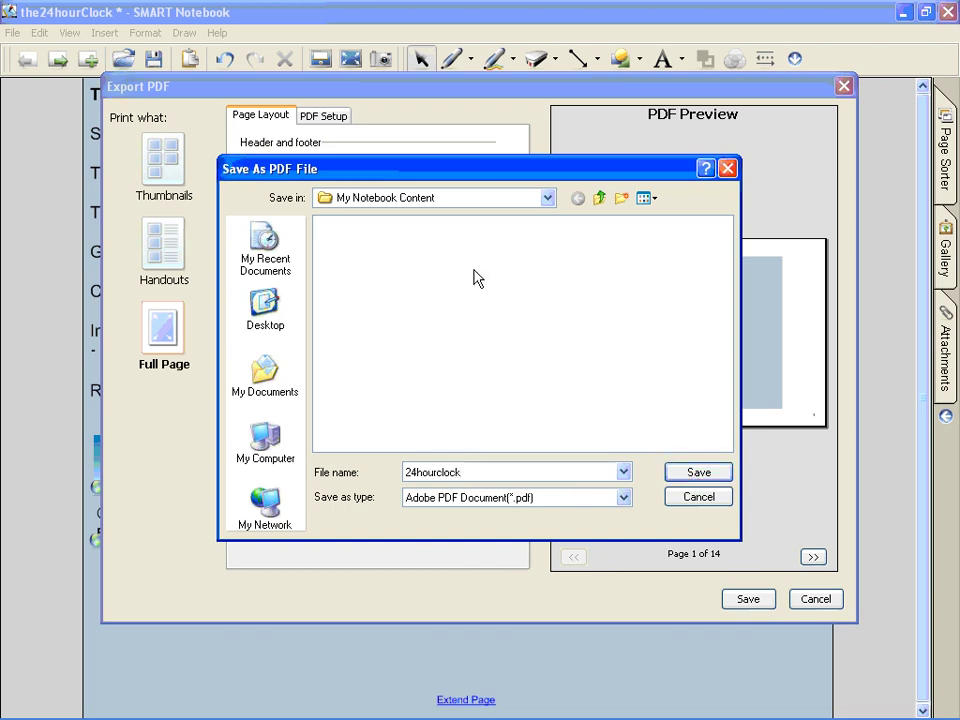
click(697, 475)
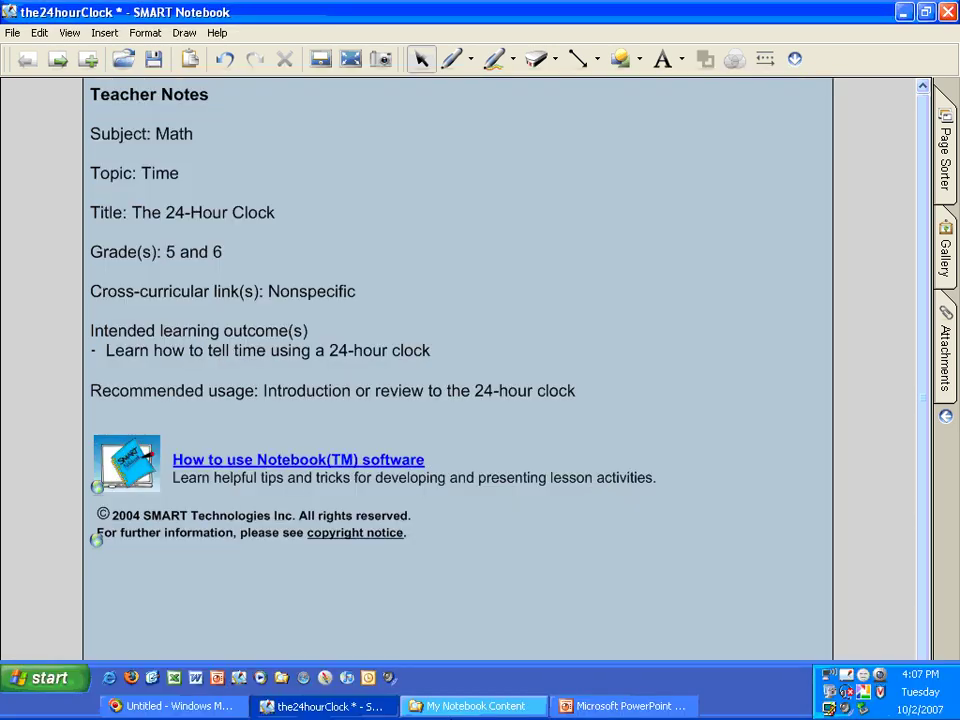
click(470, 706)
Open 24hourclock.pdf in Adobe Reader, check pages 2 and 3, then close Reader
click(298, 160)
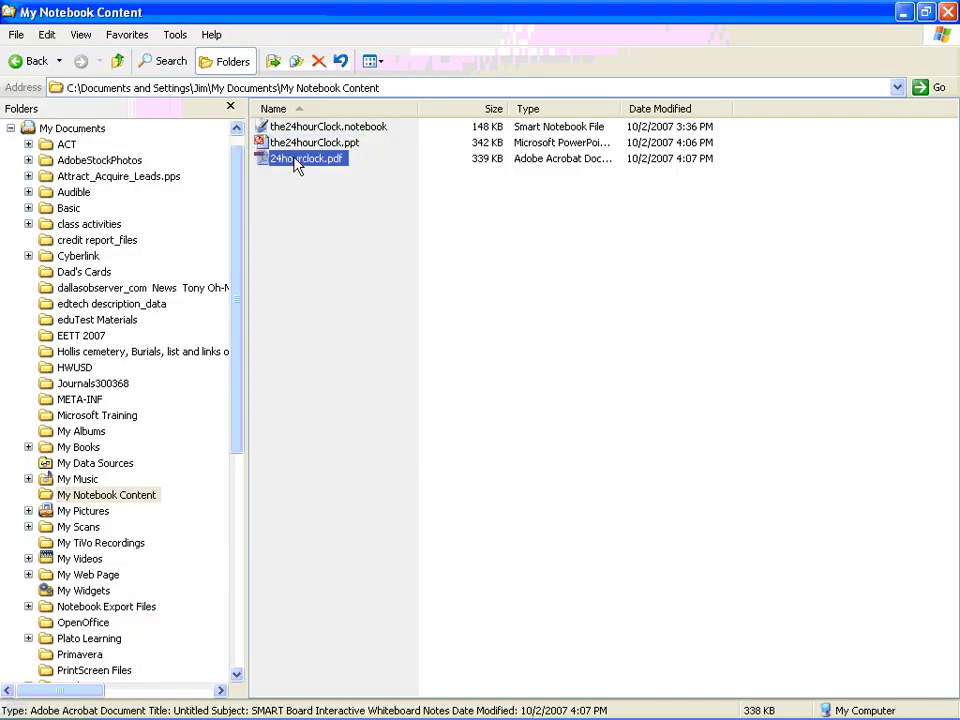
right_click(296, 162)
click(317, 514)
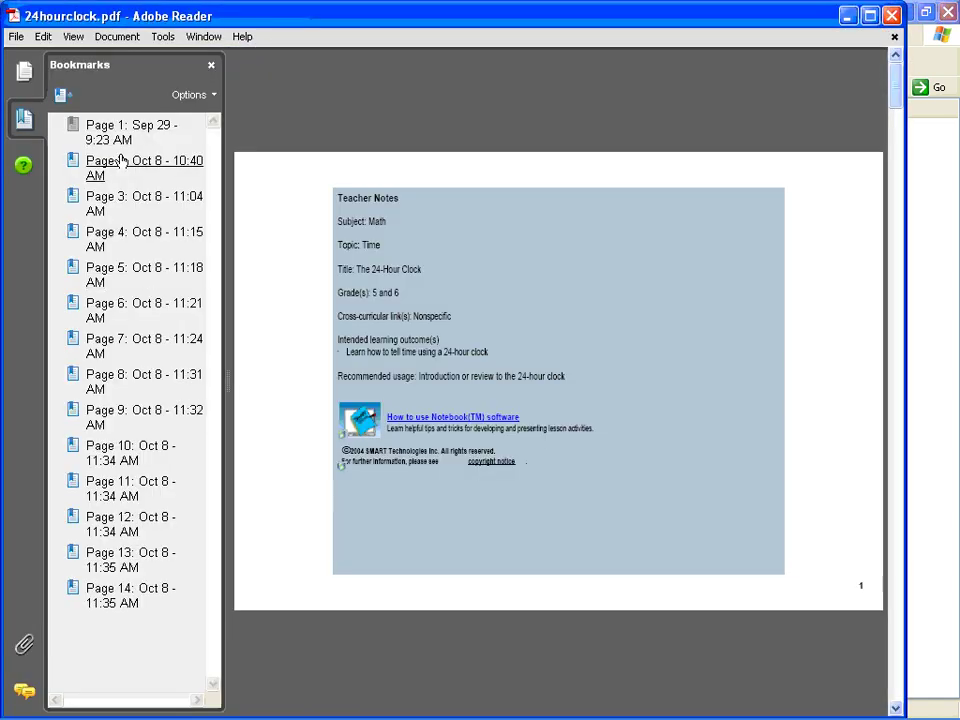
click(118, 163)
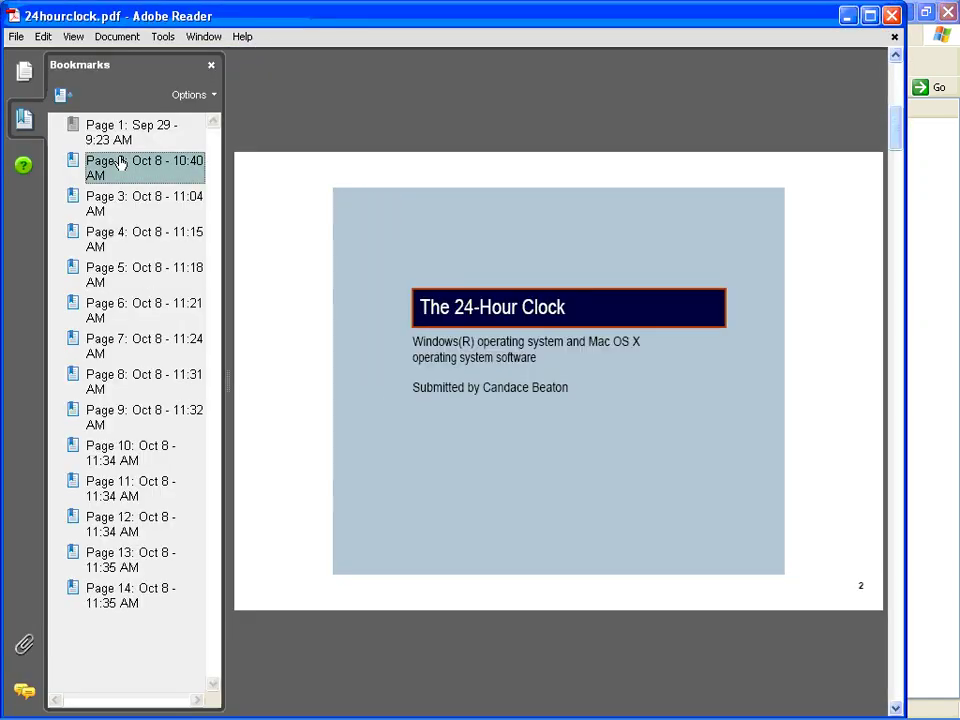
click(95, 205)
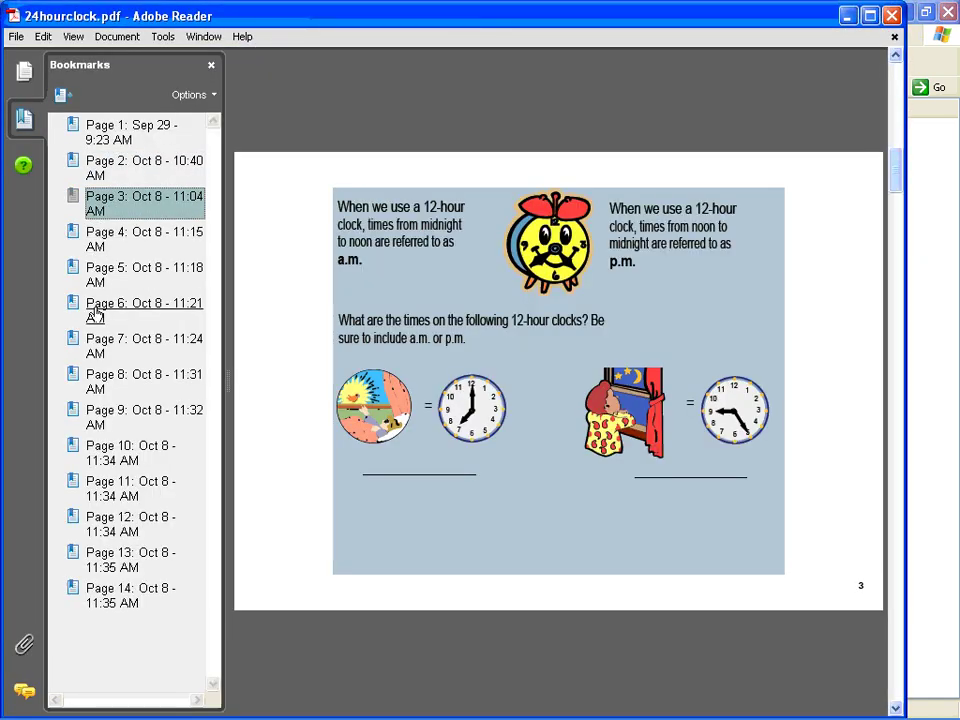
click(850, 16)
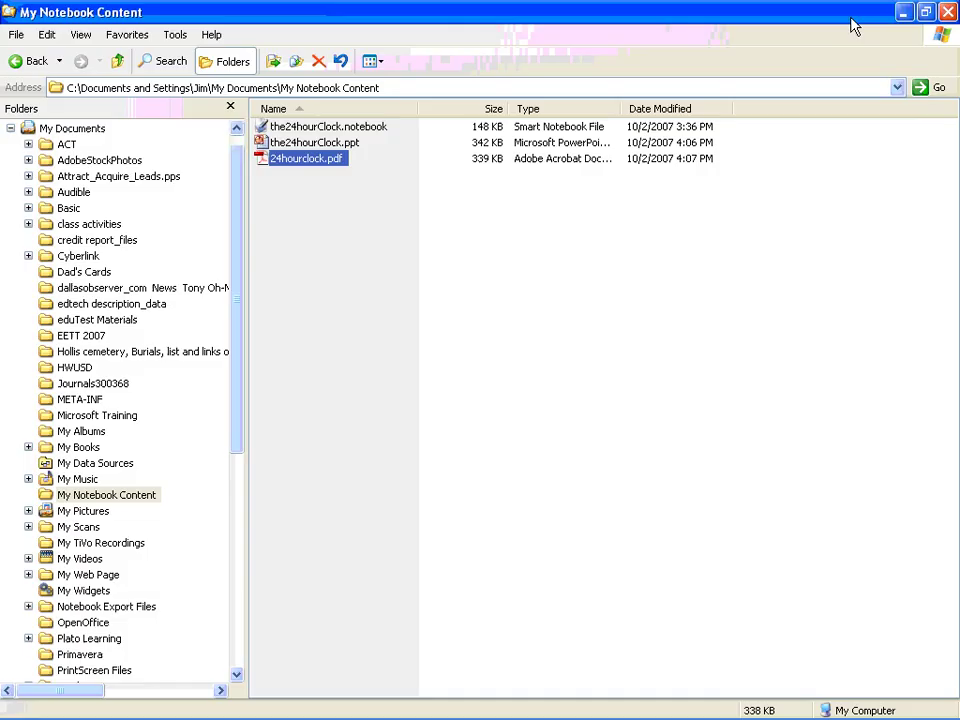
Switch back to SMART Notebook and choose File > Export > Image Files..
click(523, 321)
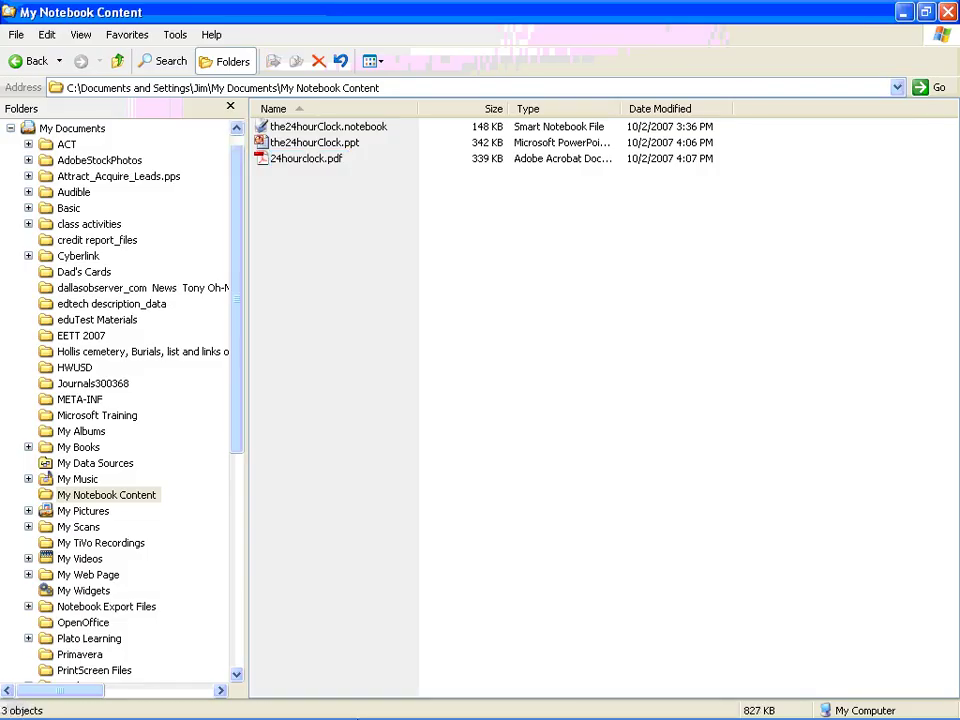
key(alt+Tab)
click(437, 253)
click(13, 34)
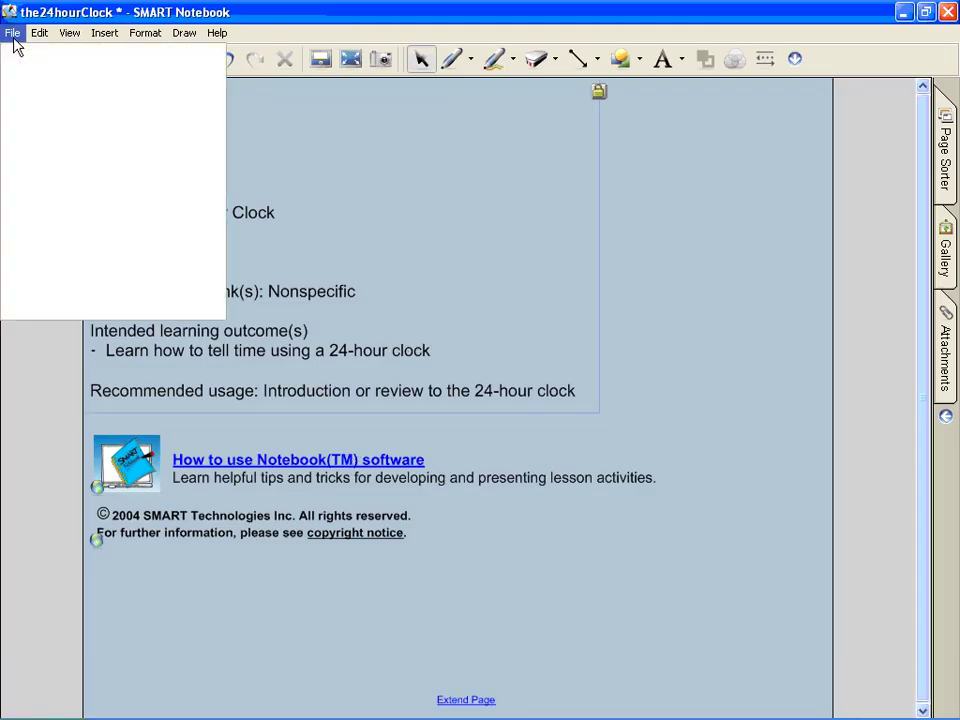
mouse_move(30, 158)
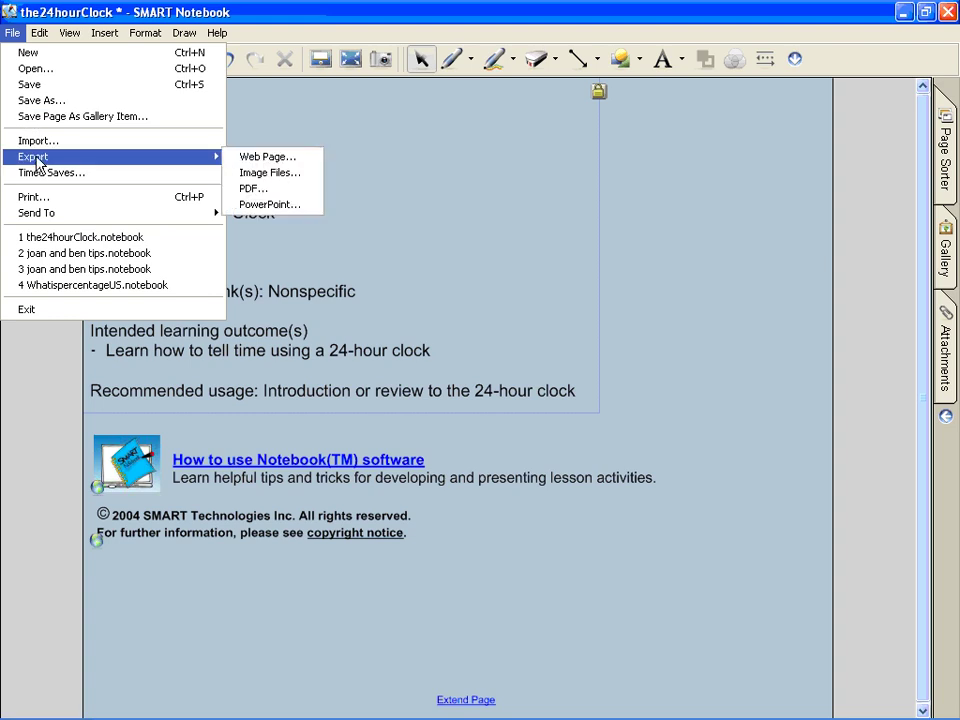
click(285, 173)
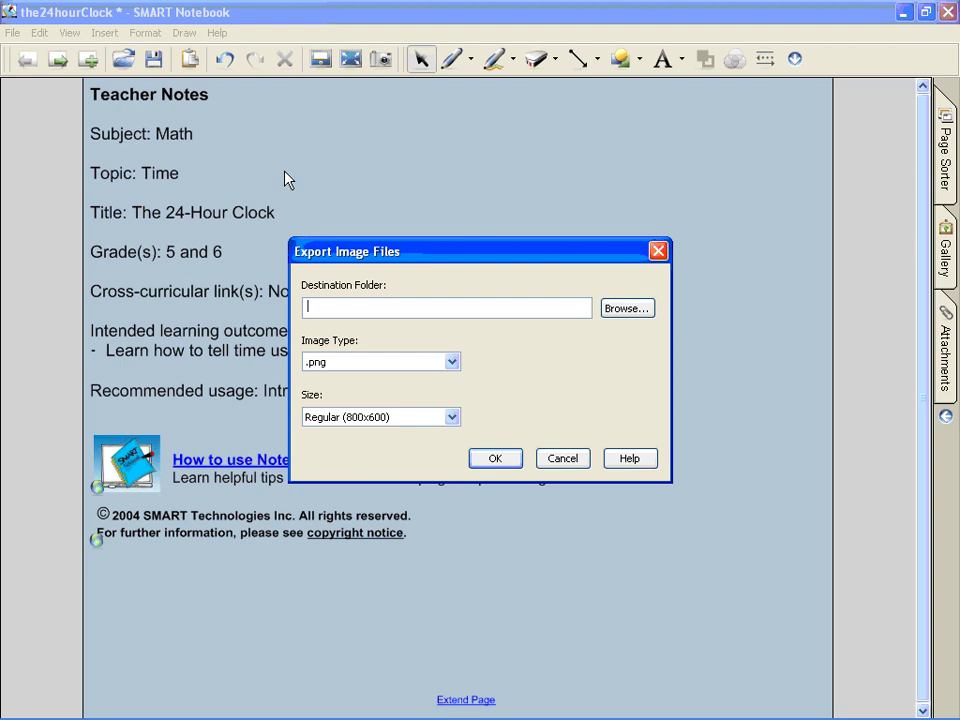
Switch the image export to .jpeg at Tiny (200x150), cancel it, and clear the page selection
click(451, 363)
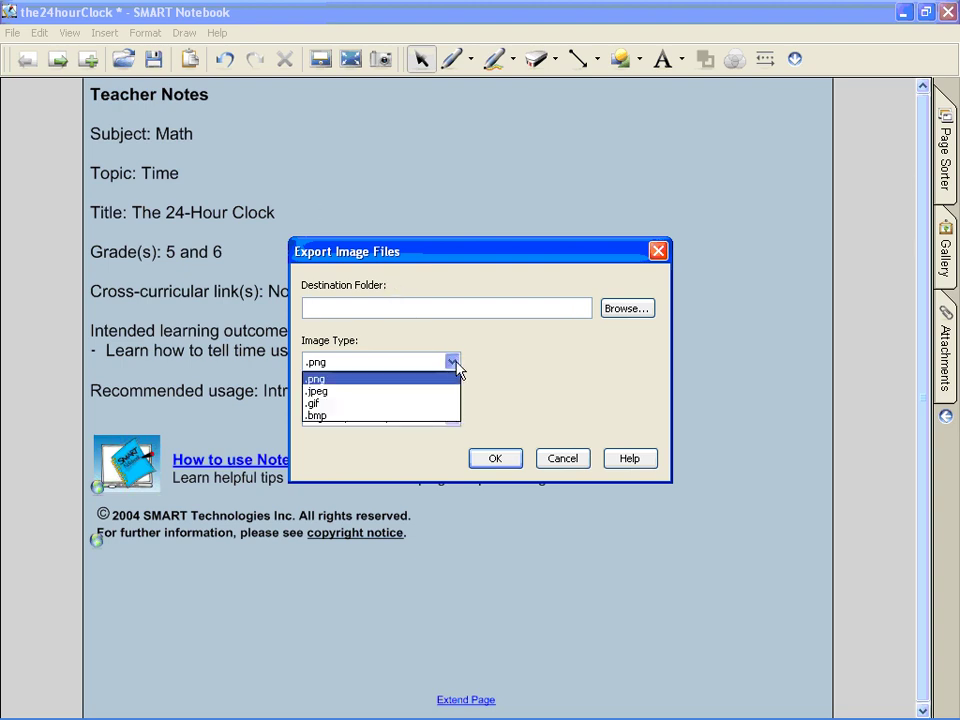
click(419, 392)
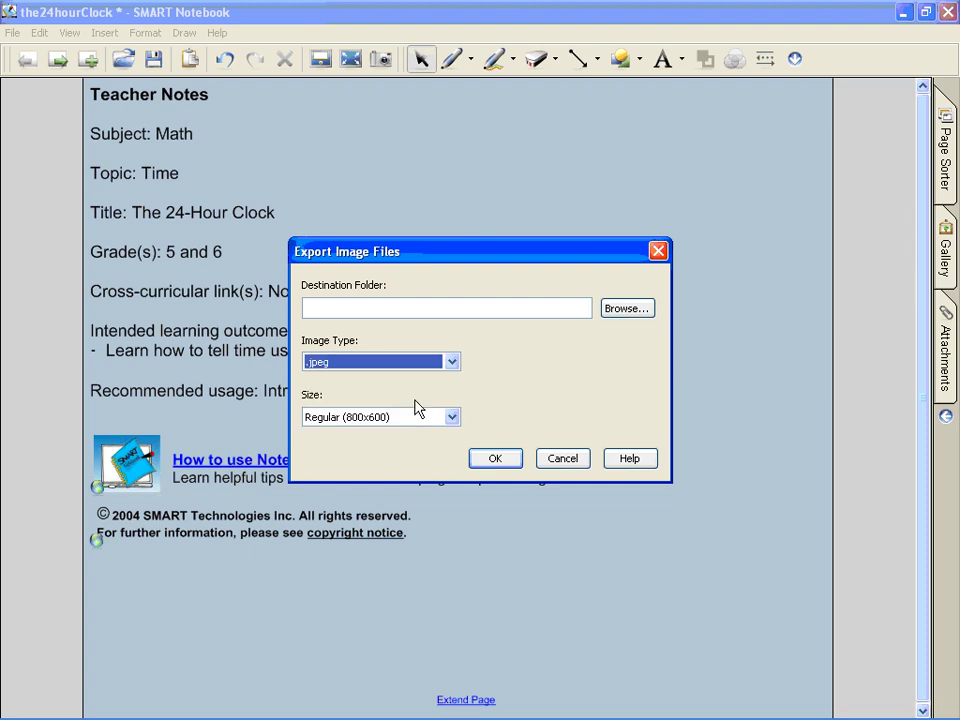
click(451, 418)
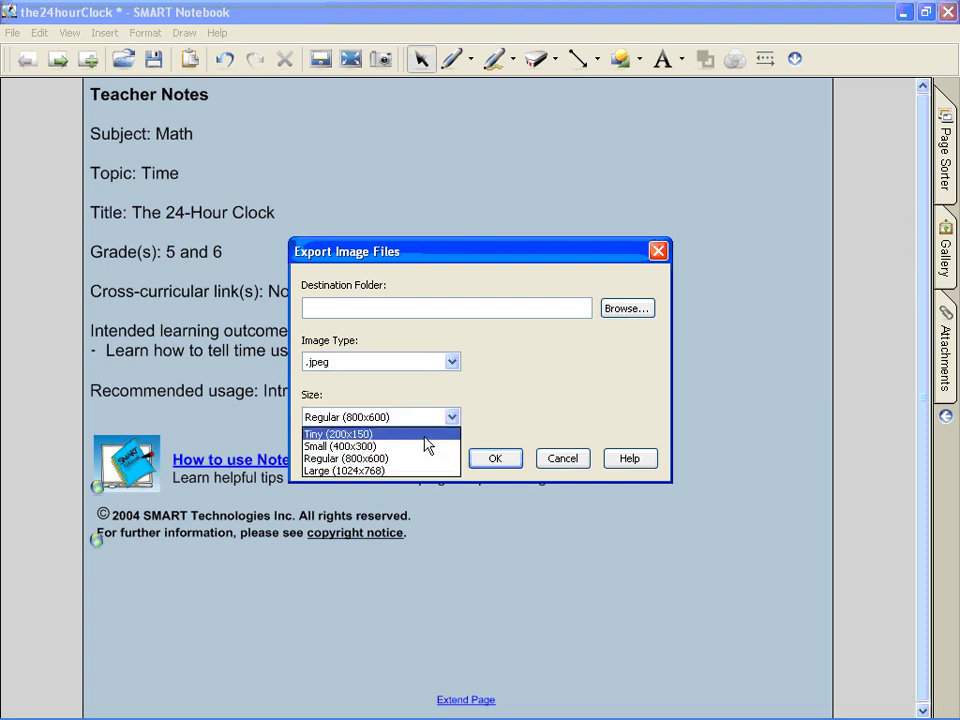
click(426, 437)
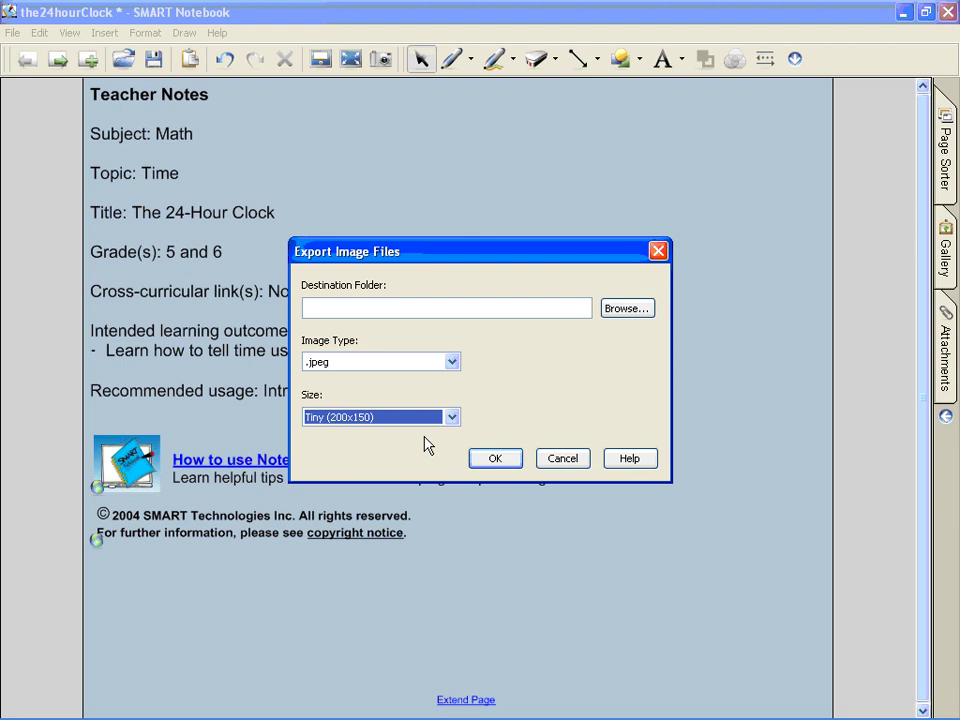
click(570, 461)
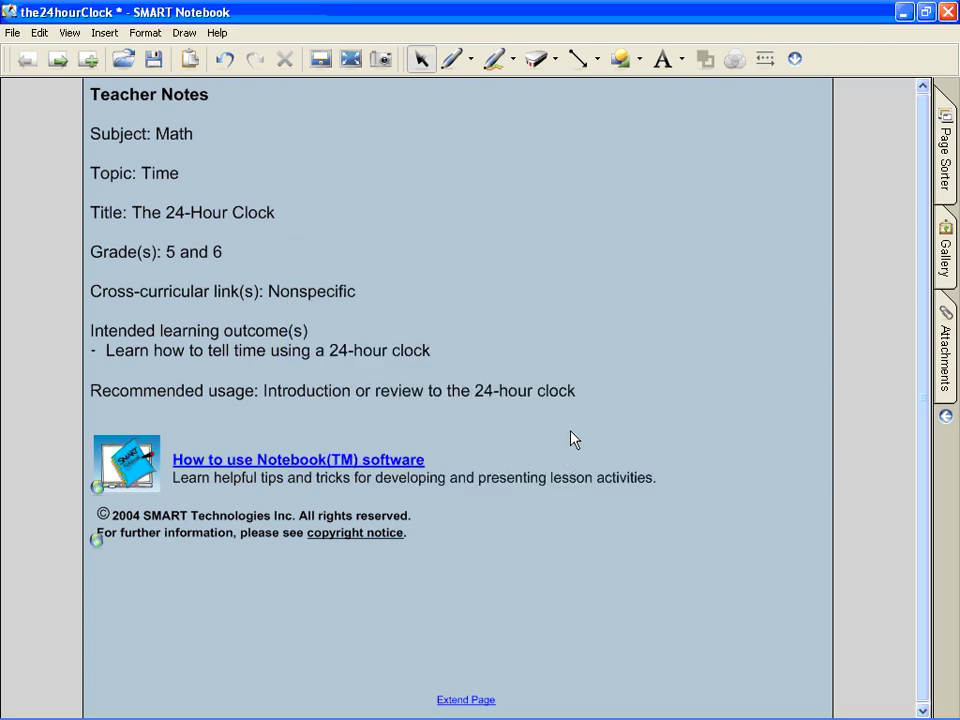
click(537, 309)
click(677, 302)
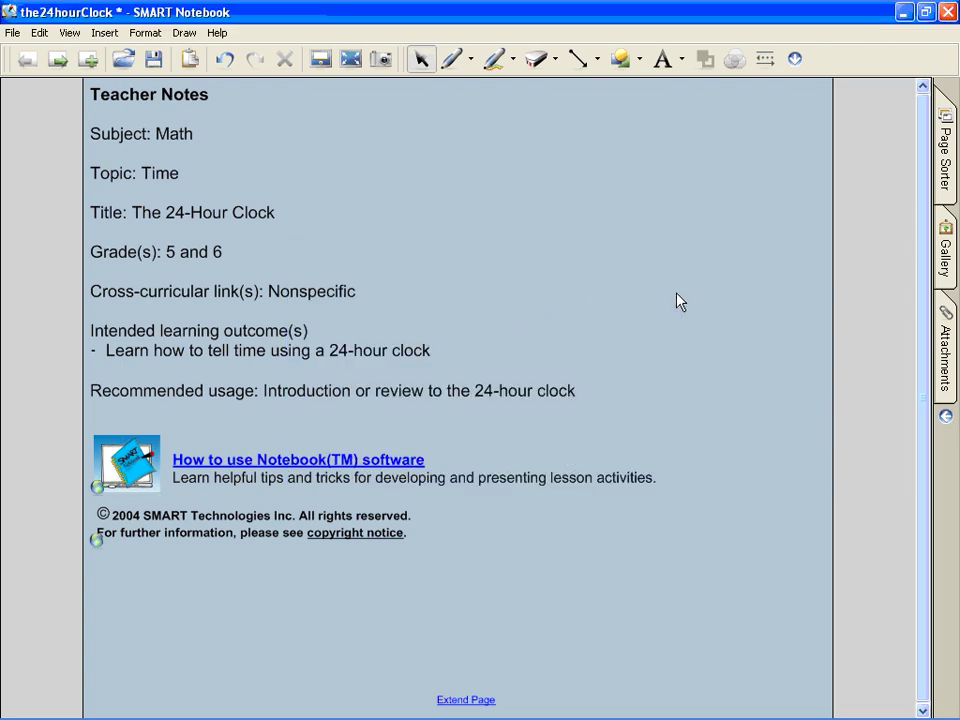